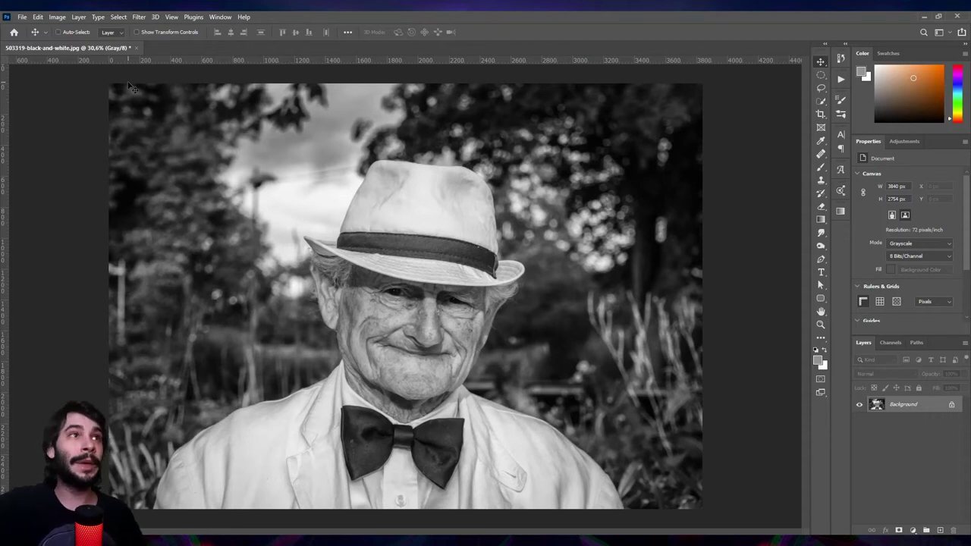
Convert the portrait to RGB Color mode and set the foreground colour to light purple.
click(56, 19)
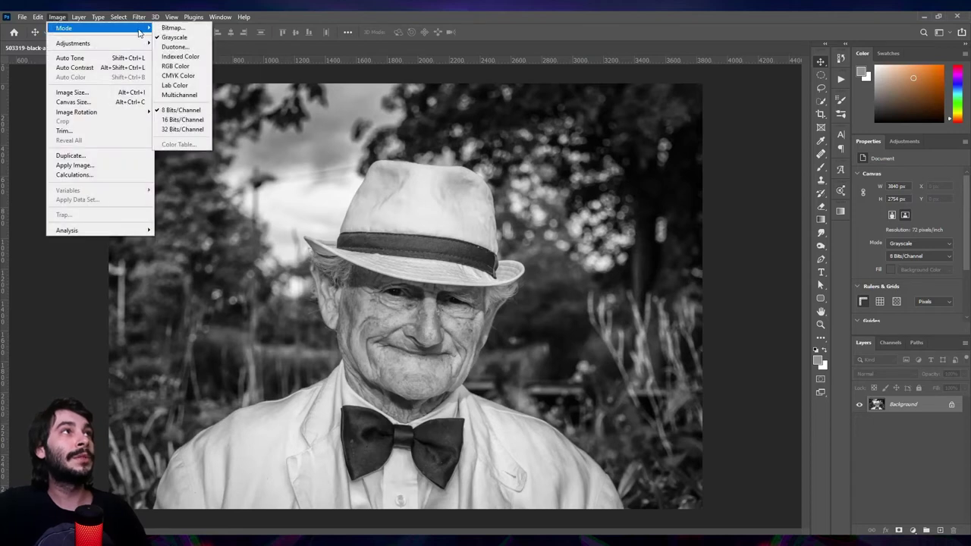
mouse_move(64, 28)
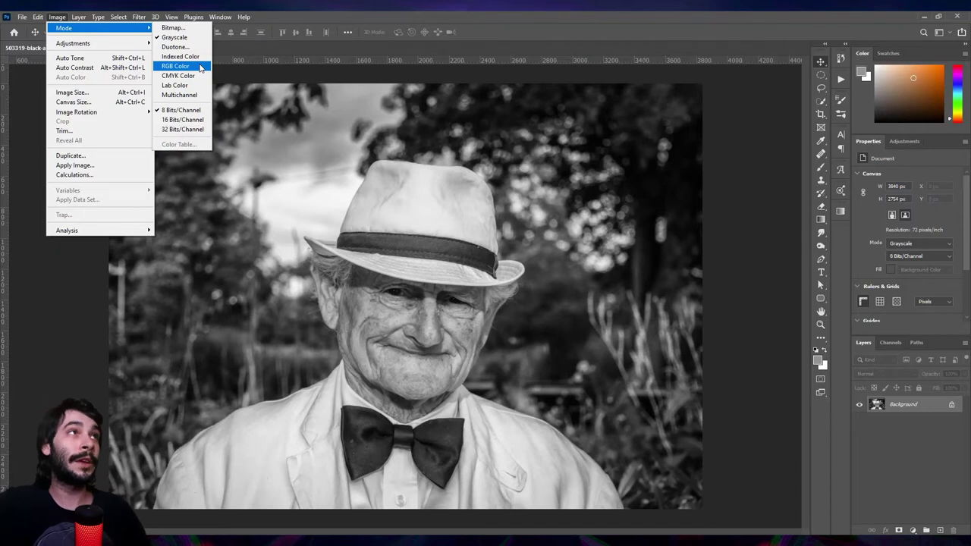
click(201, 68)
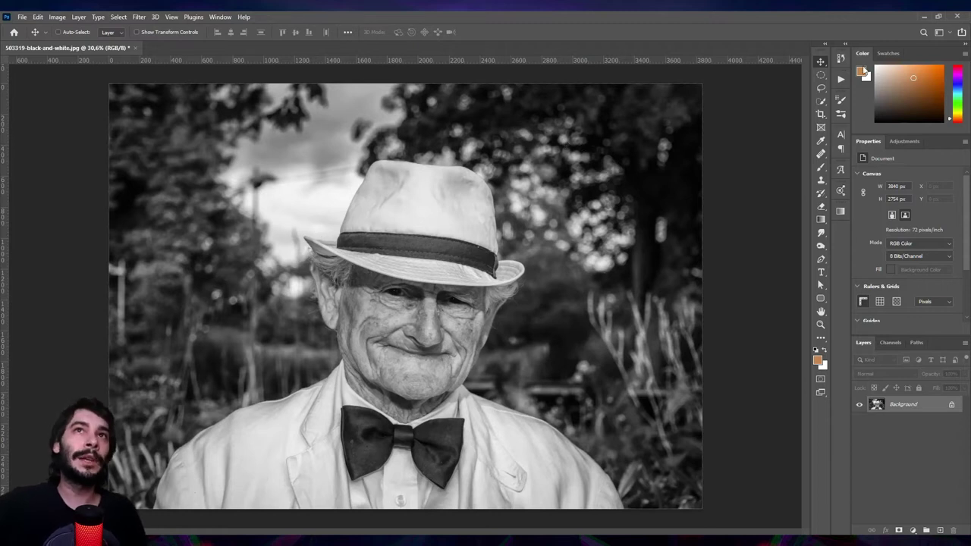
drag(925, 87, 923, 57)
mouse_move(958, 99)
mouse_down()
mouse_move(958, 76)
mouse_move(913, 66)
mouse_move(922, 71)
mouse_up()
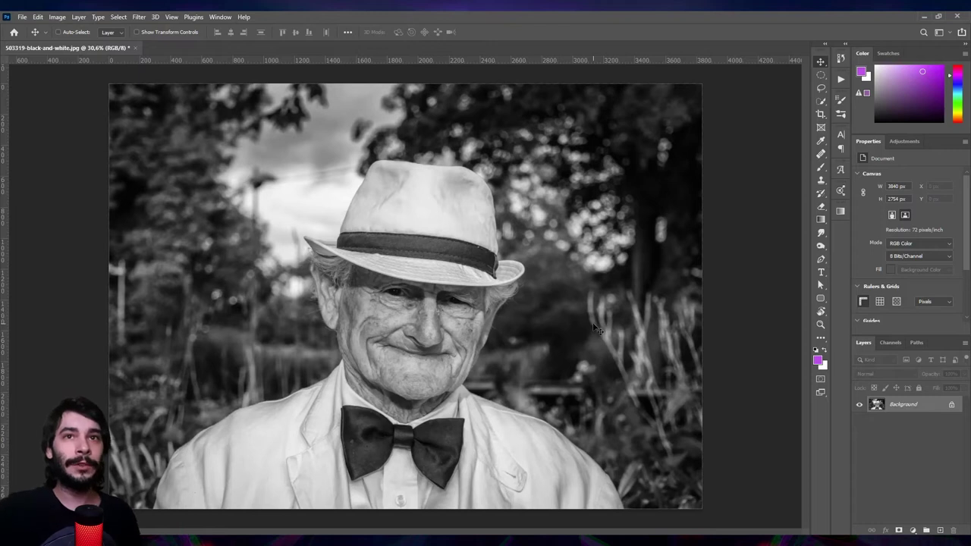
Unlock the Background into Layer 0, open Neural Filters, and download Super Zoom from the beta list.
click(952, 406)
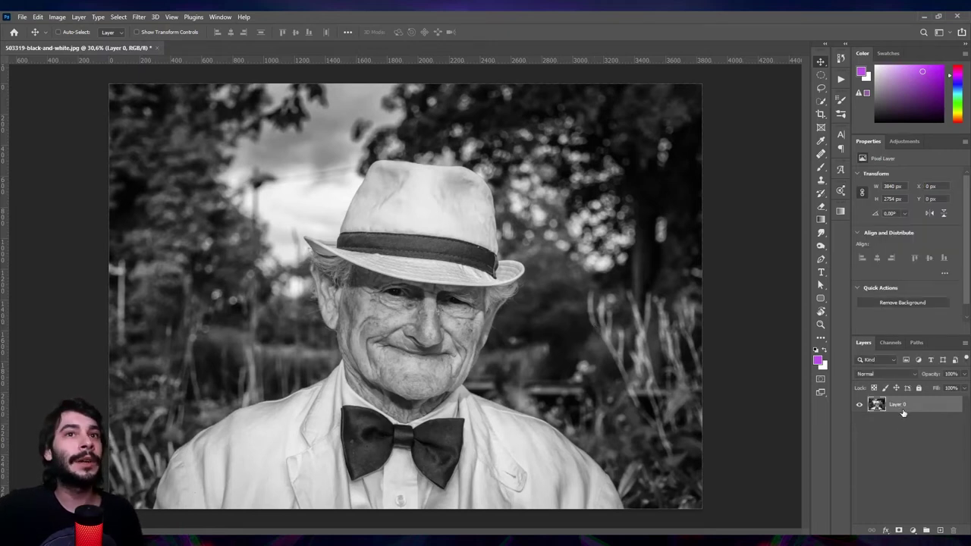
click(138, 17)
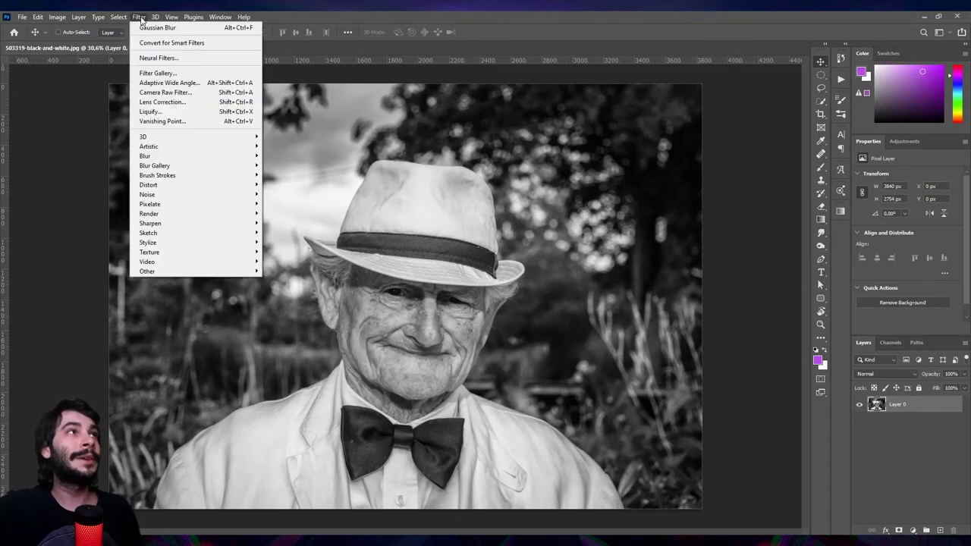
click(151, 58)
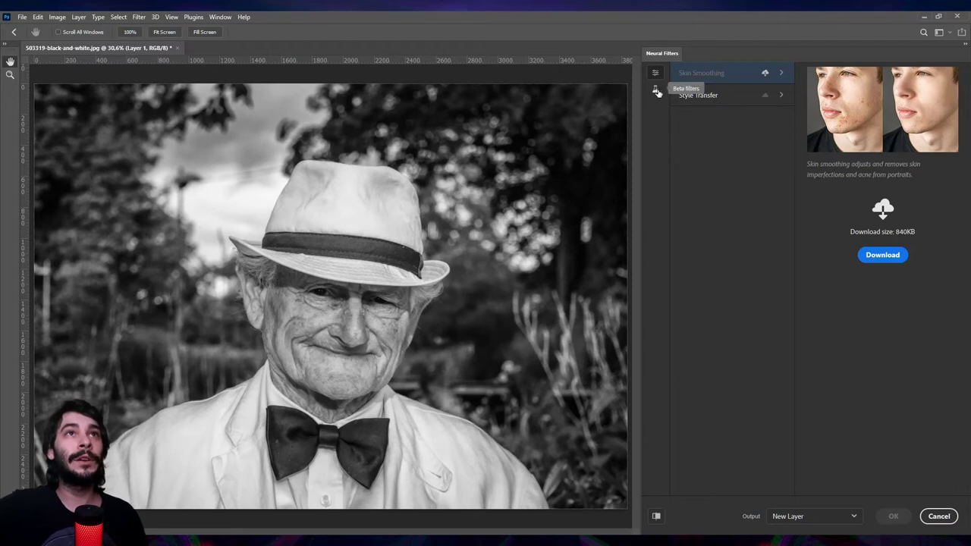
click(656, 90)
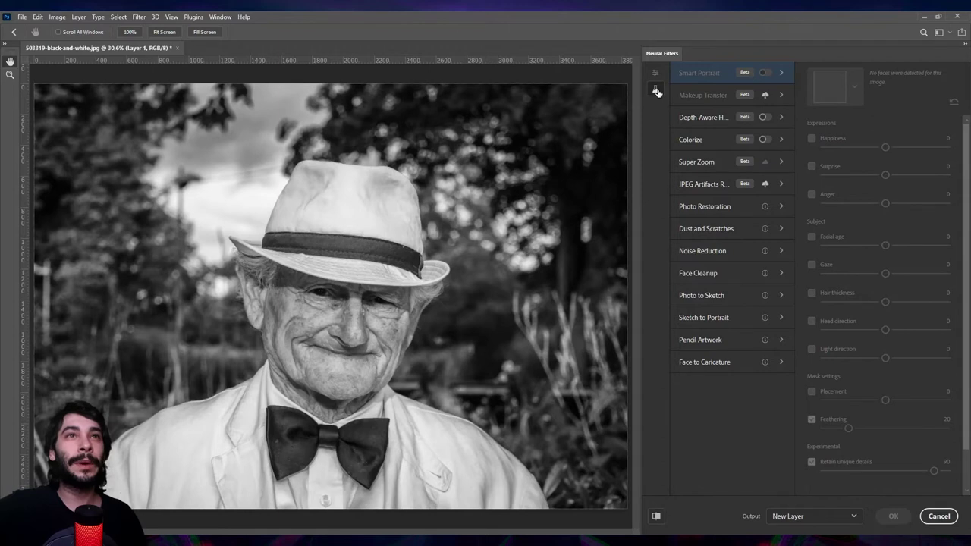
click(764, 167)
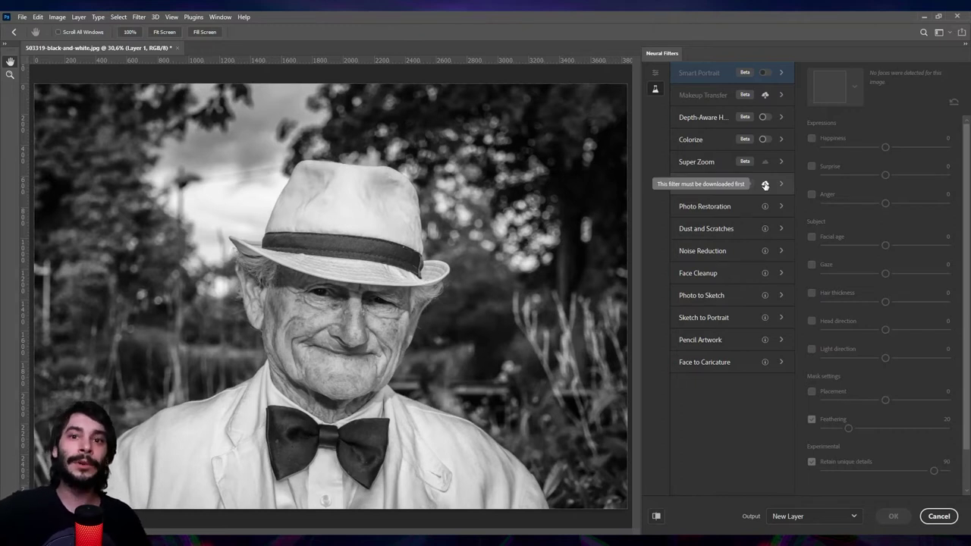
Download the JPEG Artifacts filter, enable Colorize, and nudge the Cyan–Red balance slightly toward cyan.
click(765, 185)
mouse_move(691, 139)
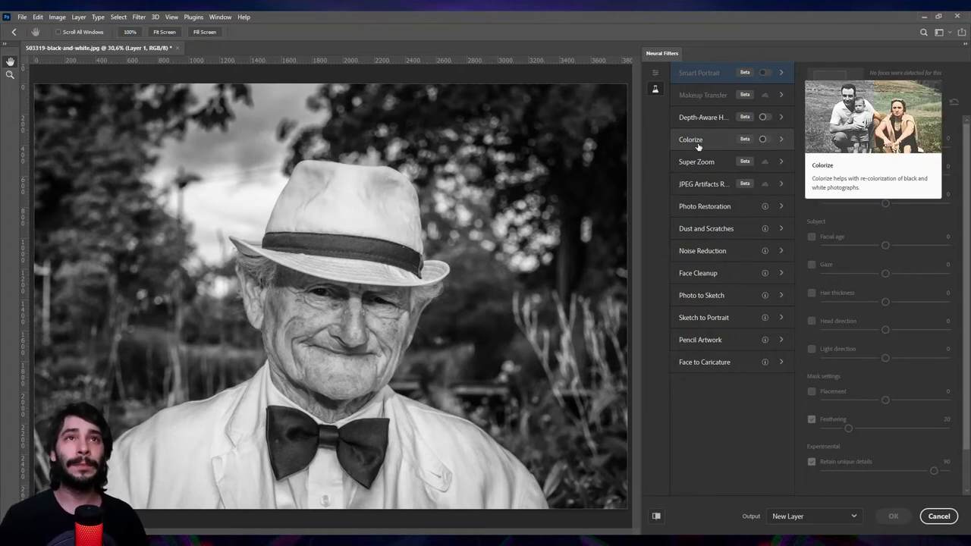
click(764, 140)
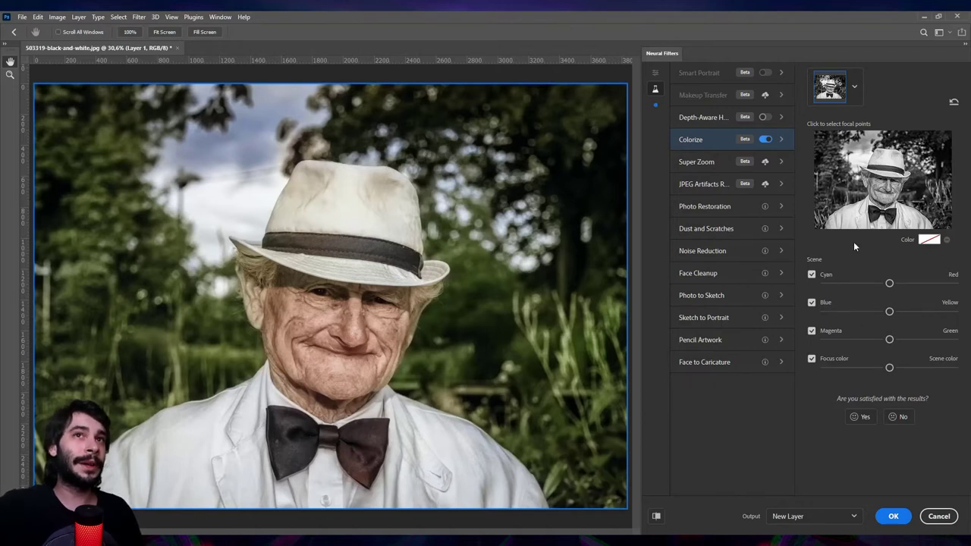
drag(891, 284, 869, 284)
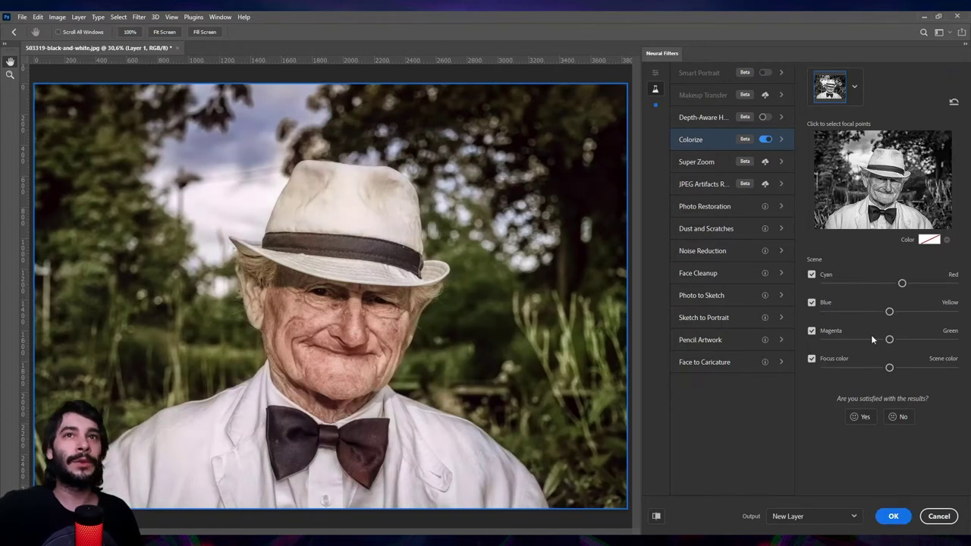
mouse_move(902, 283)
mouse_down()
mouse_move(884, 283)
mouse_move(889, 289)
mouse_up()
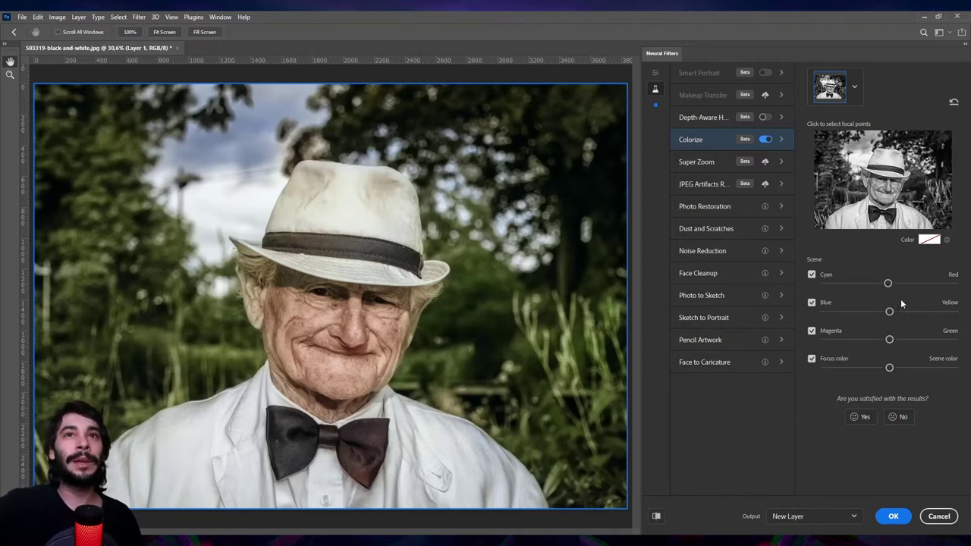
Set the Colorize focus point colour to muted green #48982c.
click(933, 241)
text(973d3d)
click(830, 202)
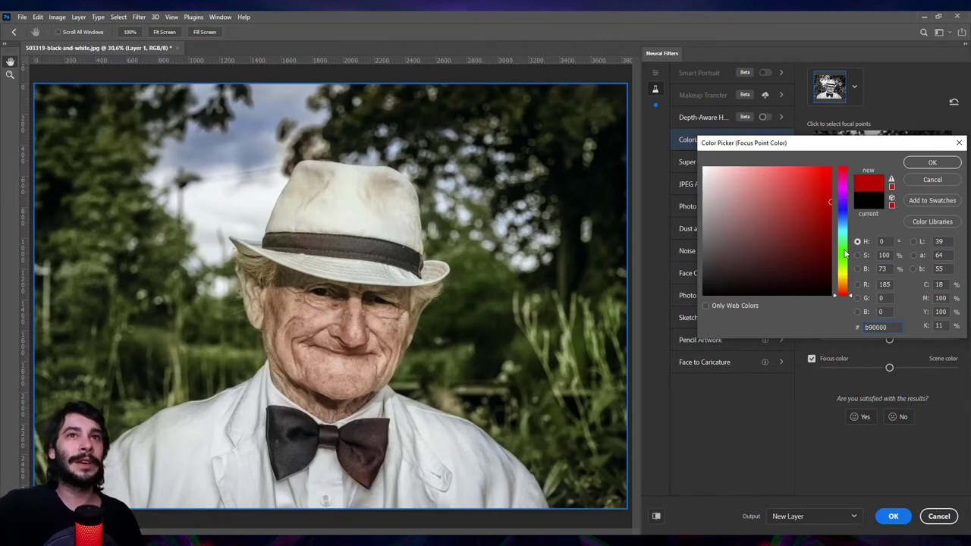
click(843, 258)
click(795, 219)
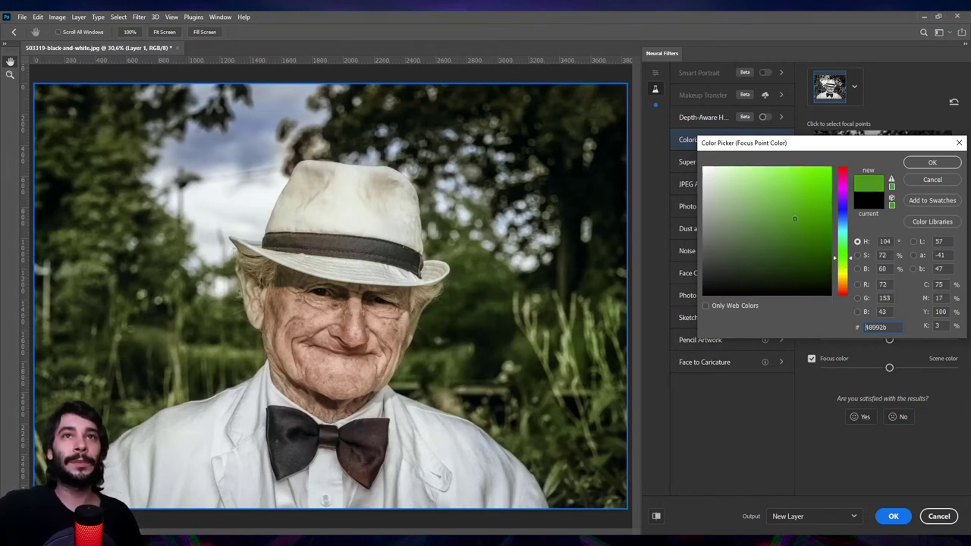
click(921, 164)
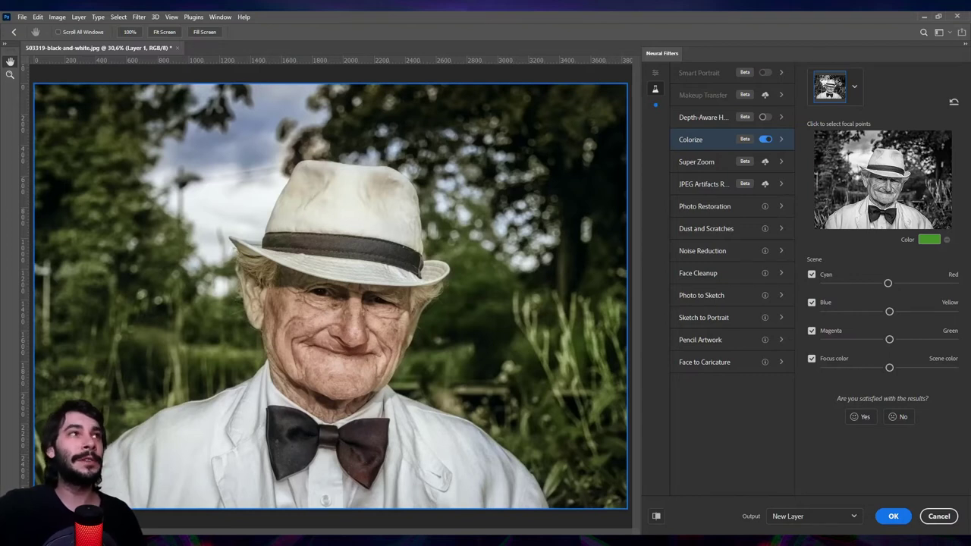
click(827, 151)
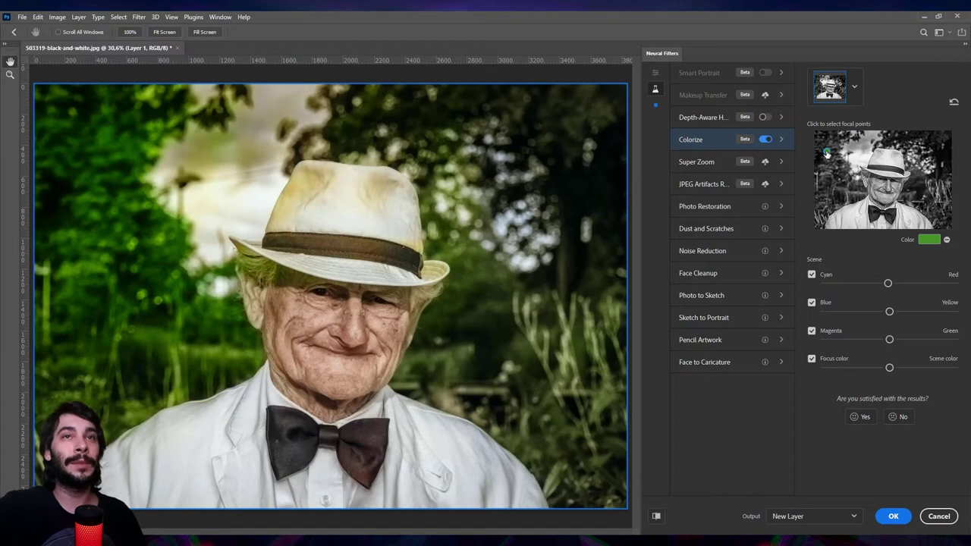
drag(828, 178, 822, 203)
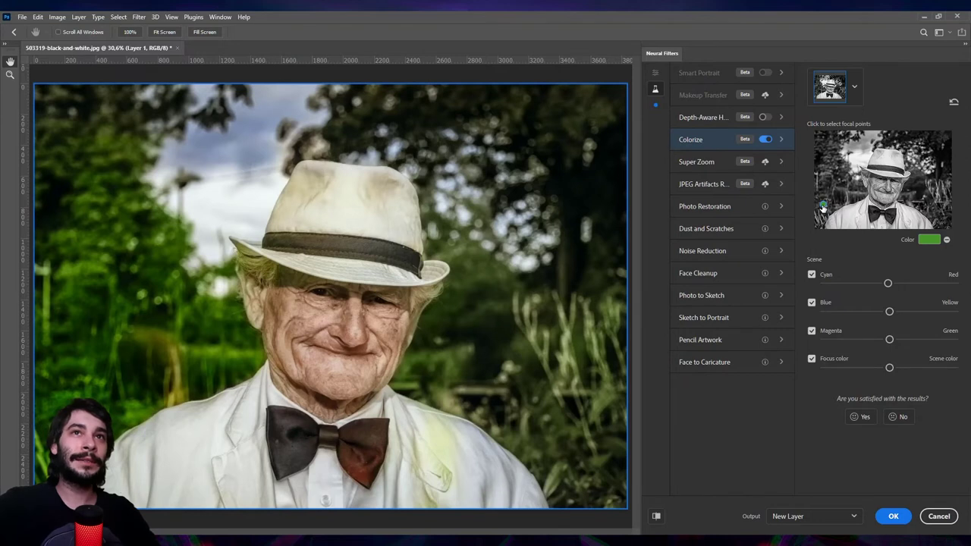
click(940, 142)
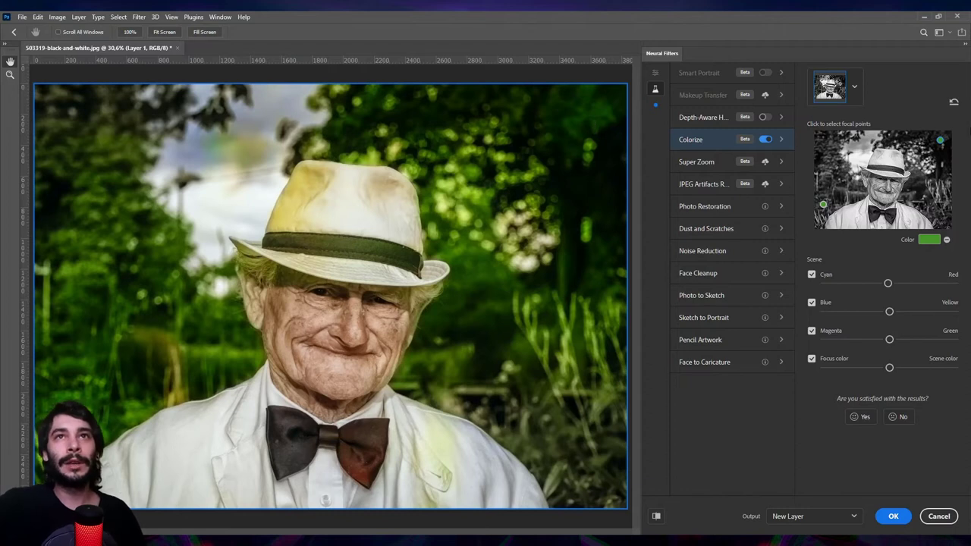
click(940, 206)
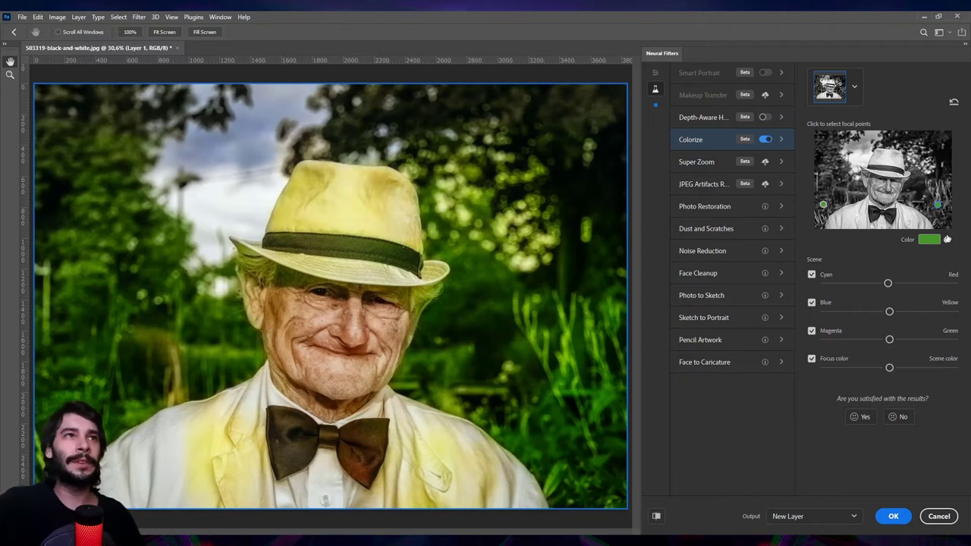
mouse_move(947, 240)
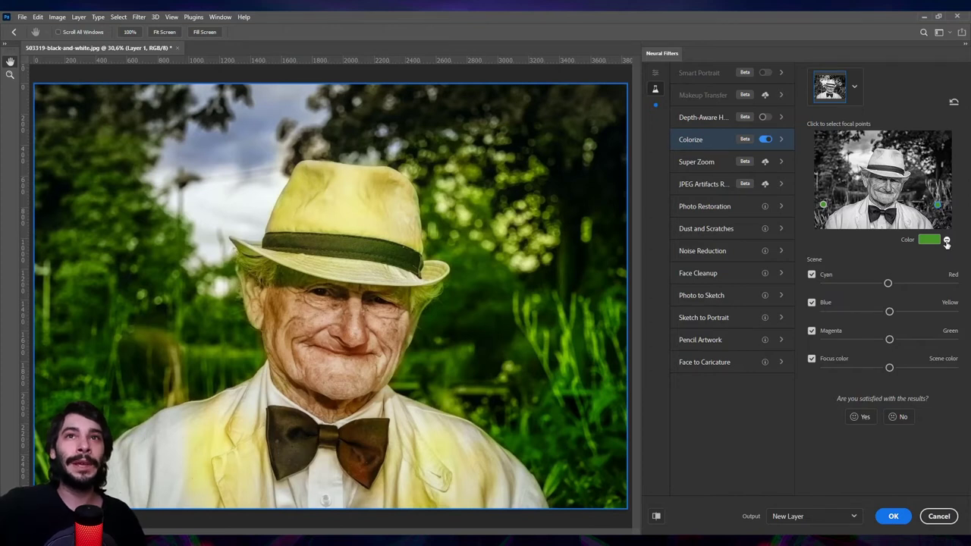
click(947, 241)
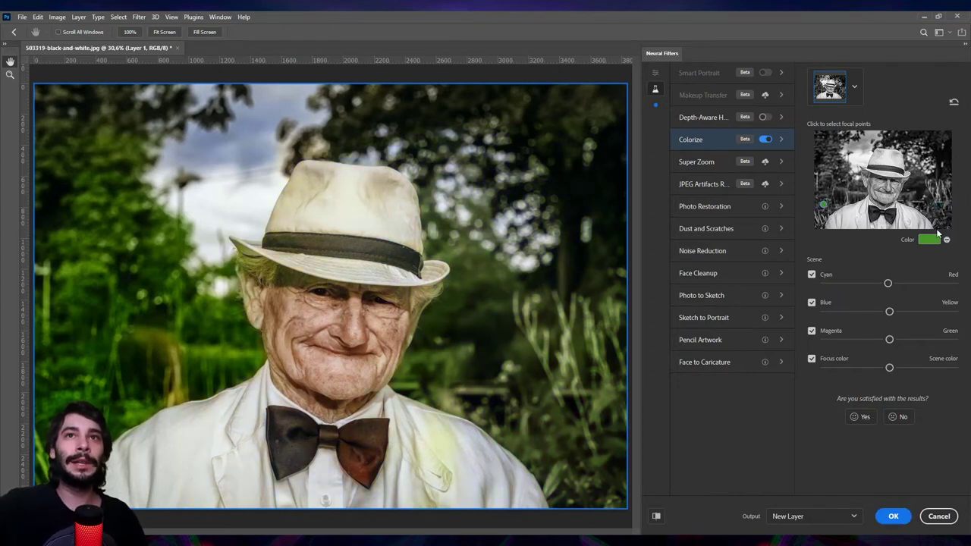
click(948, 241)
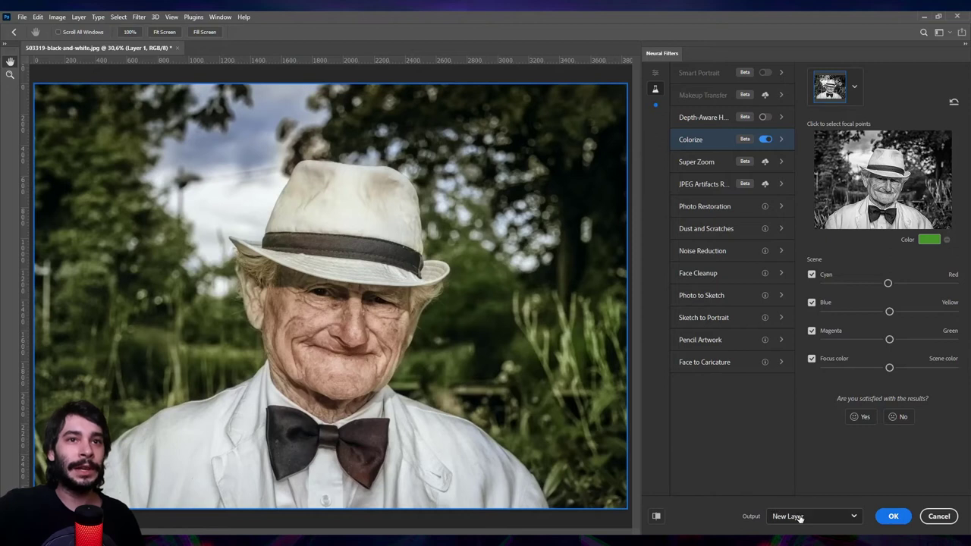
Apply Colorize as new Layer 1, then toggle its visibility to compare with the original.
click(894, 516)
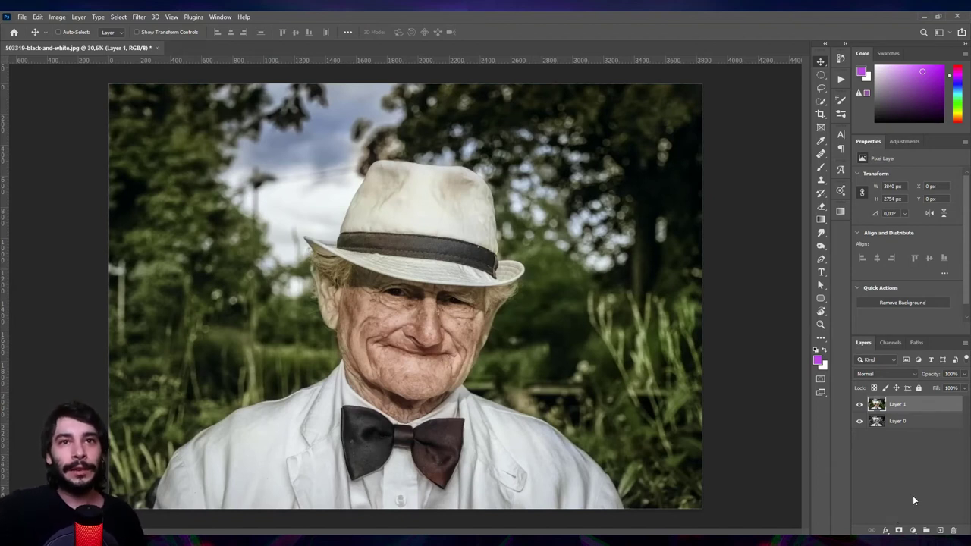
click(859, 405)
click(903, 423)
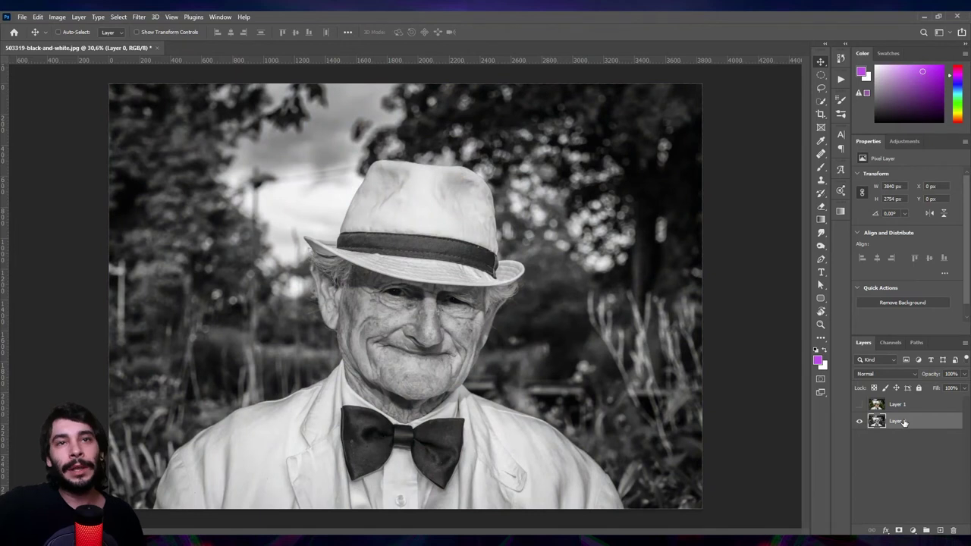
click(860, 404)
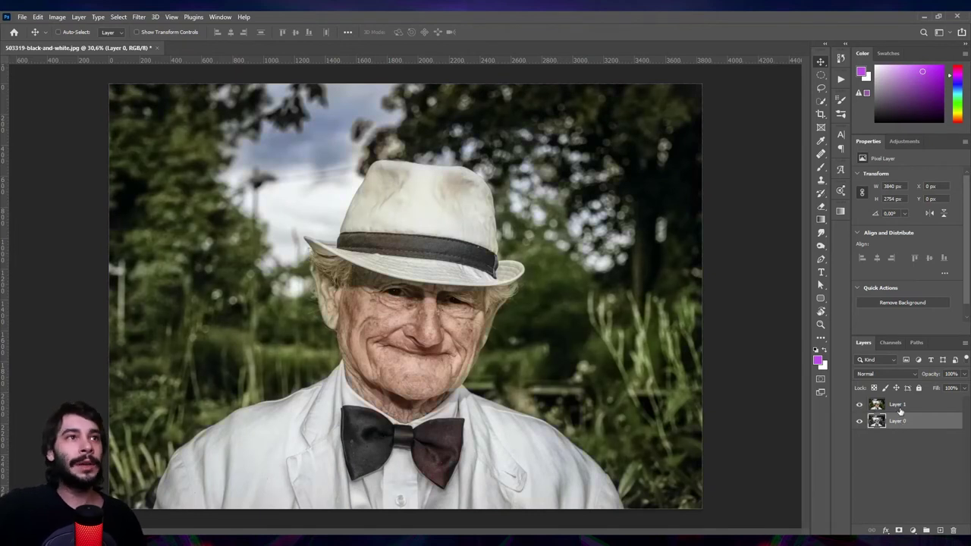
click(900, 411)
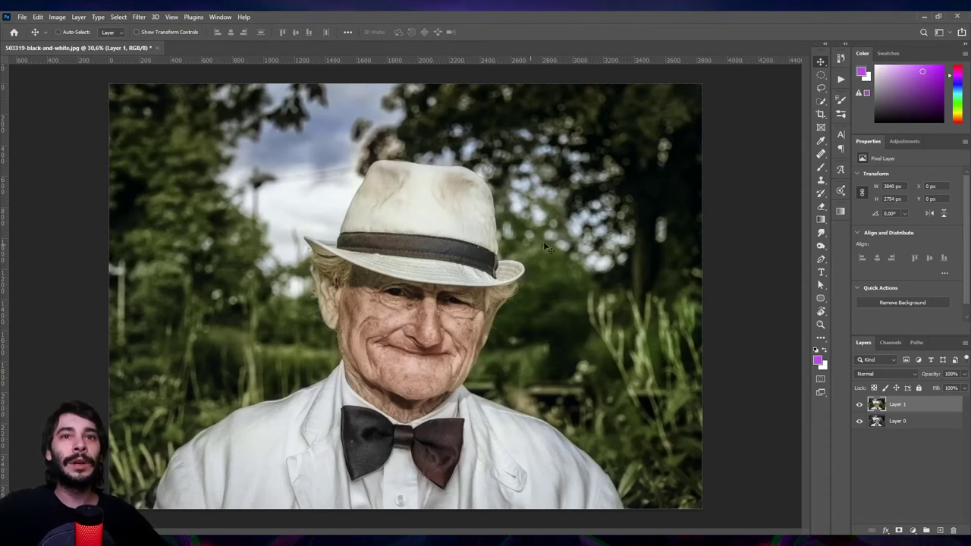
Add a Hue/Saturation layer colorized to sepia red at saturation 25, with its mask inverted.
click(916, 529)
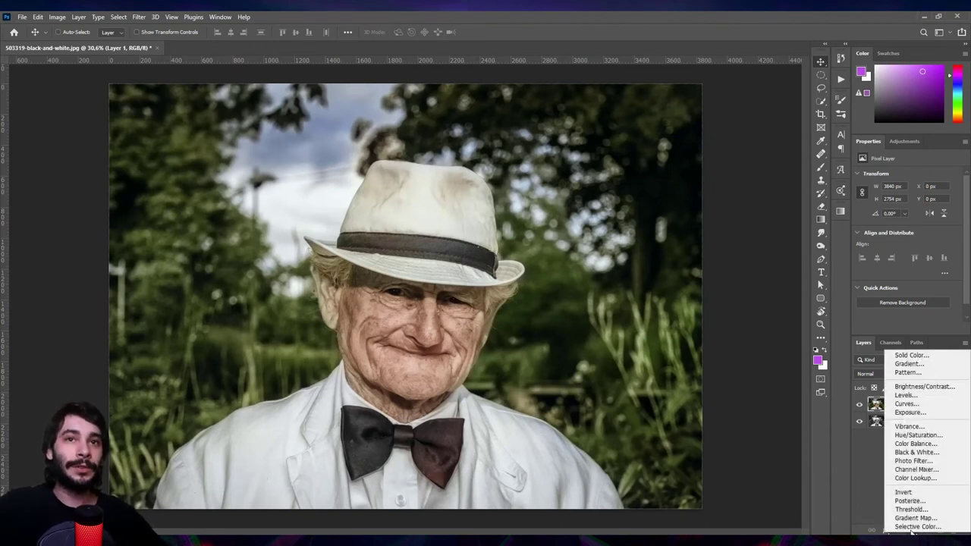
click(922, 436)
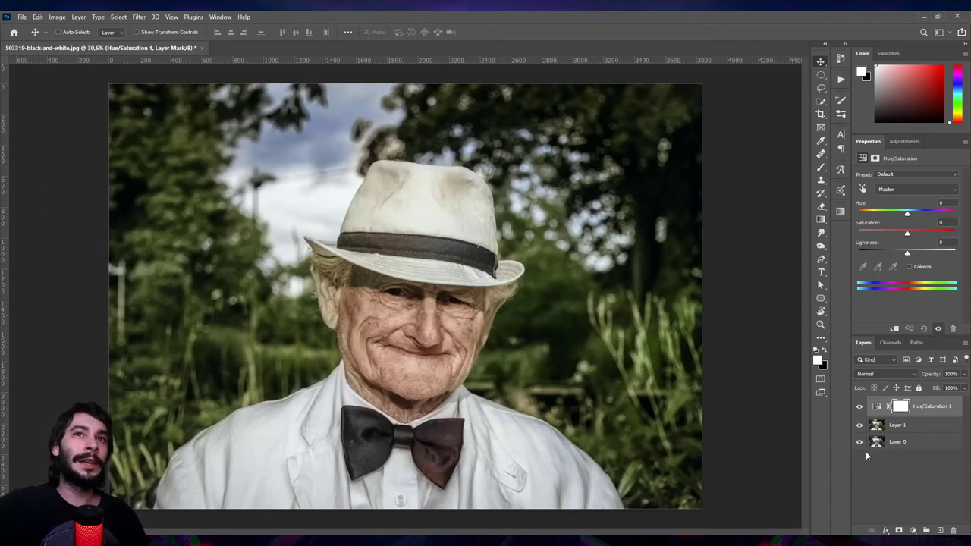
click(923, 267)
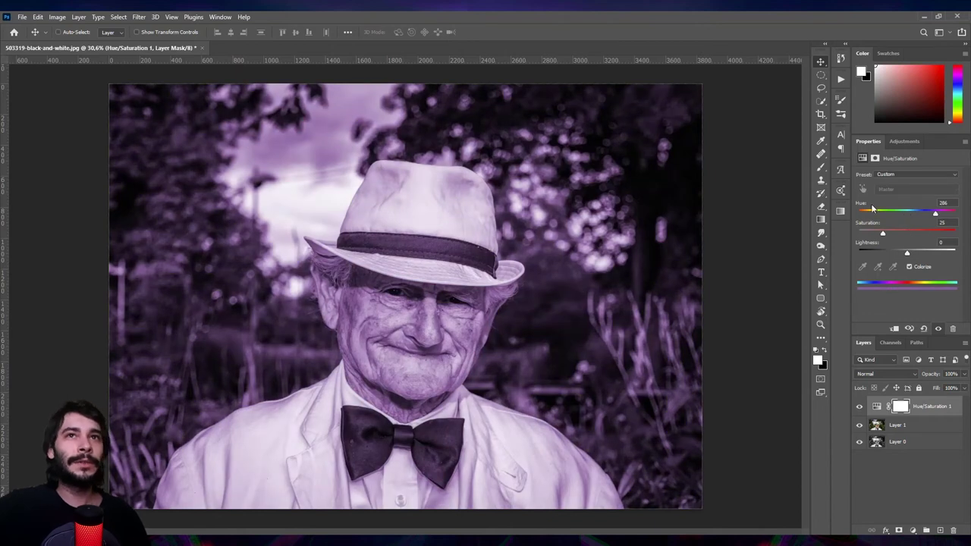
drag(870, 213, 854, 213)
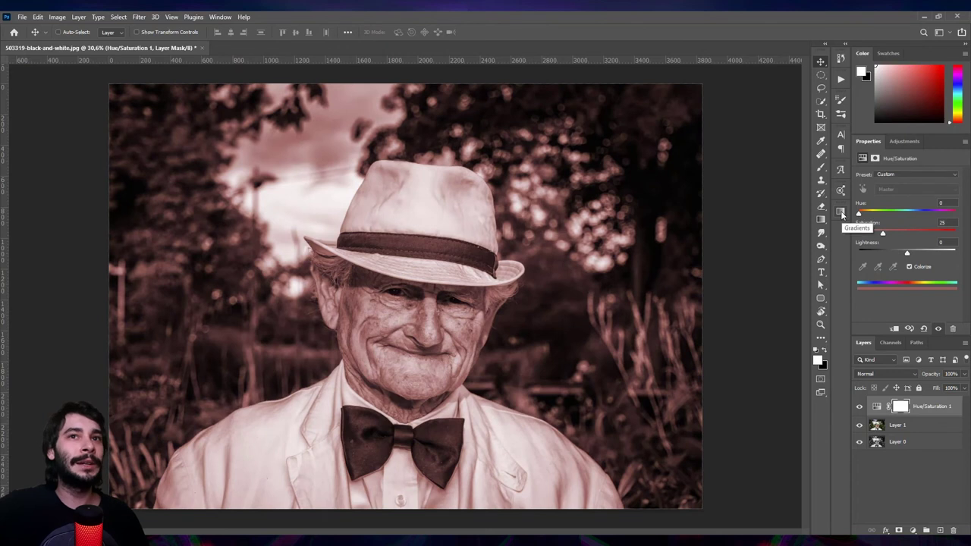
click(900, 406)
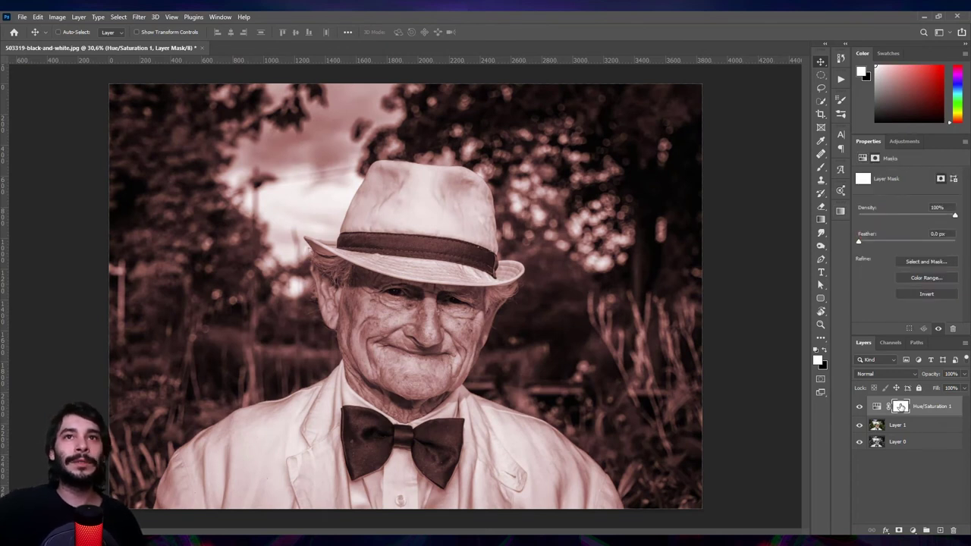
click(917, 299)
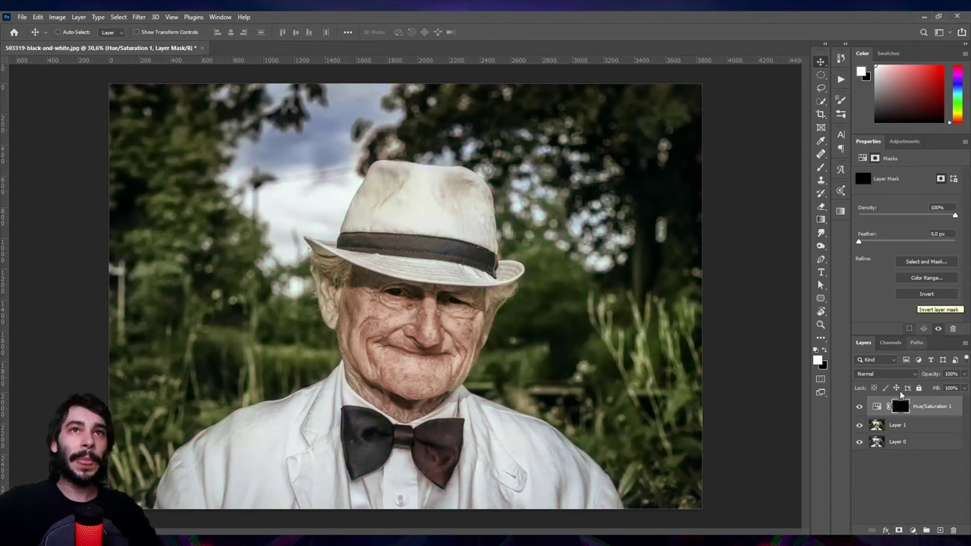
Paint white at 100% opacity on the mask over the bow tie's knot and right wing.
key(b)
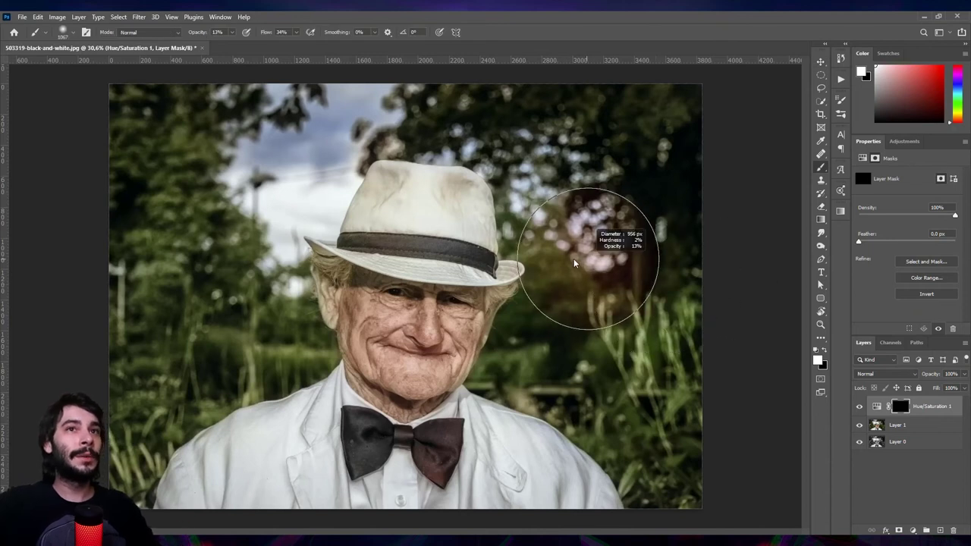
right_click(586, 284)
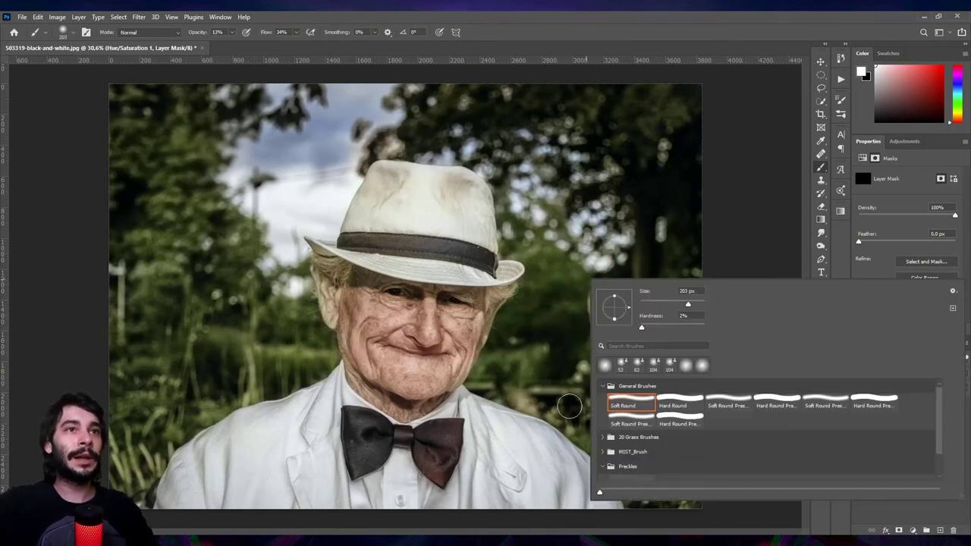
double_click(627, 402)
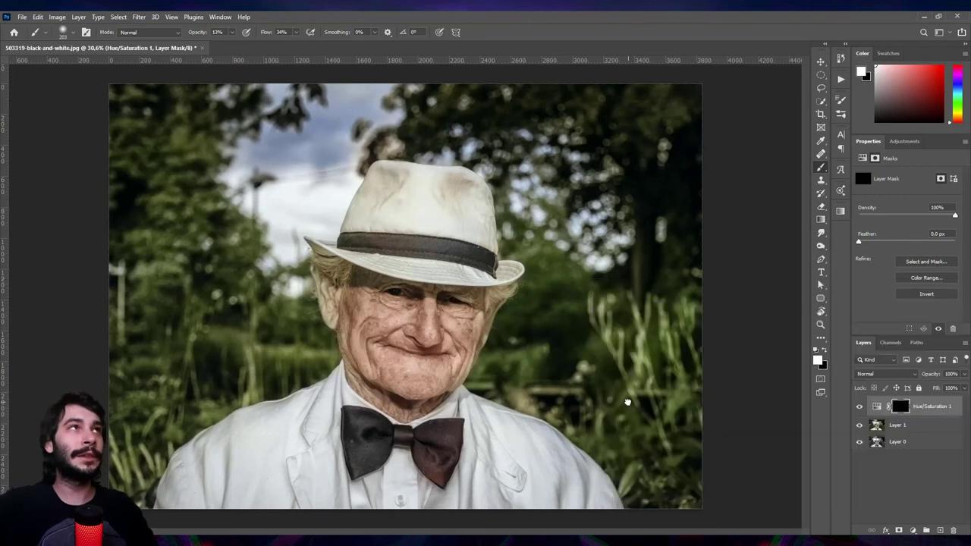
click(218, 33)
text(100)
key(Return)
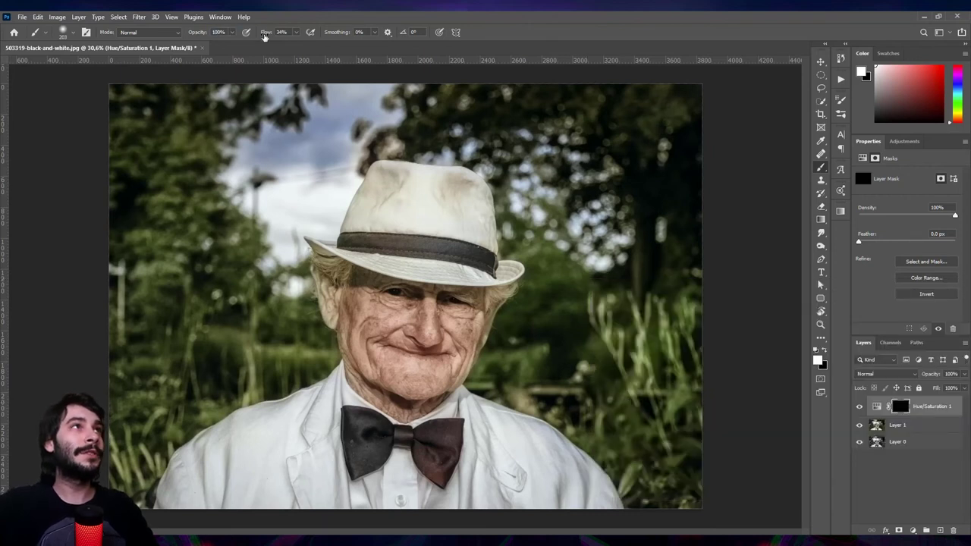
scroll(420, 471, up, 2)
scroll(446, 468, up, 5)
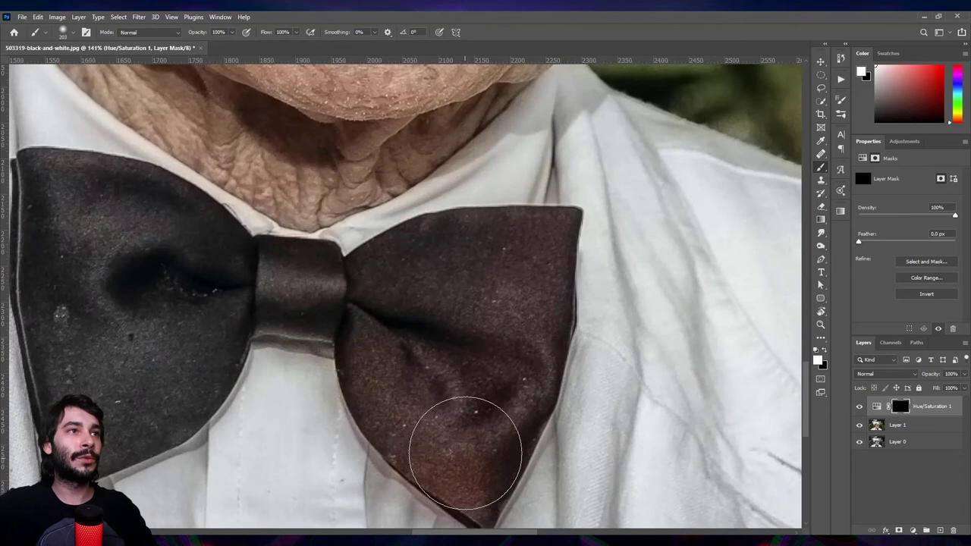
scroll(456, 326, down, 1)
mouse_move(325, 227)
mouse_down()
mouse_move(308, 260)
mouse_move(297, 218)
mouse_move(307, 273)
mouse_move(325, 227)
mouse_move(318, 212)
mouse_move(369, 217)
mouse_move(431, 189)
mouse_move(408, 195)
mouse_move(548, 174)
mouse_move(560, 189)
mouse_move(553, 267)
mouse_move(486, 465)
mouse_move(445, 445)
mouse_move(375, 358)
mouse_move(347, 276)
mouse_move(433, 358)
mouse_move(482, 353)
mouse_move(521, 223)
mouse_move(494, 200)
mouse_move(415, 311)
mouse_up()
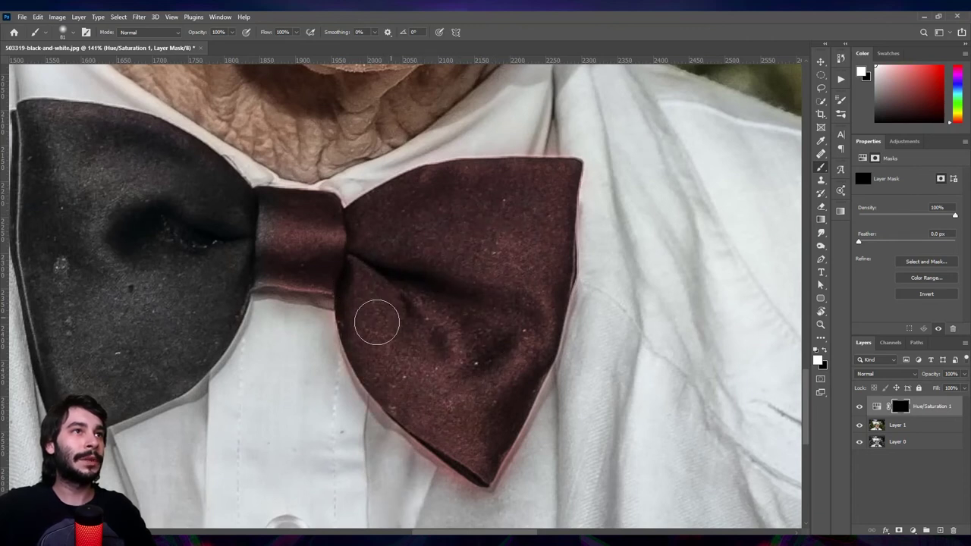
Switch to black with a smaller hard round brush to clean spill along the bow tie edges.
key(x)
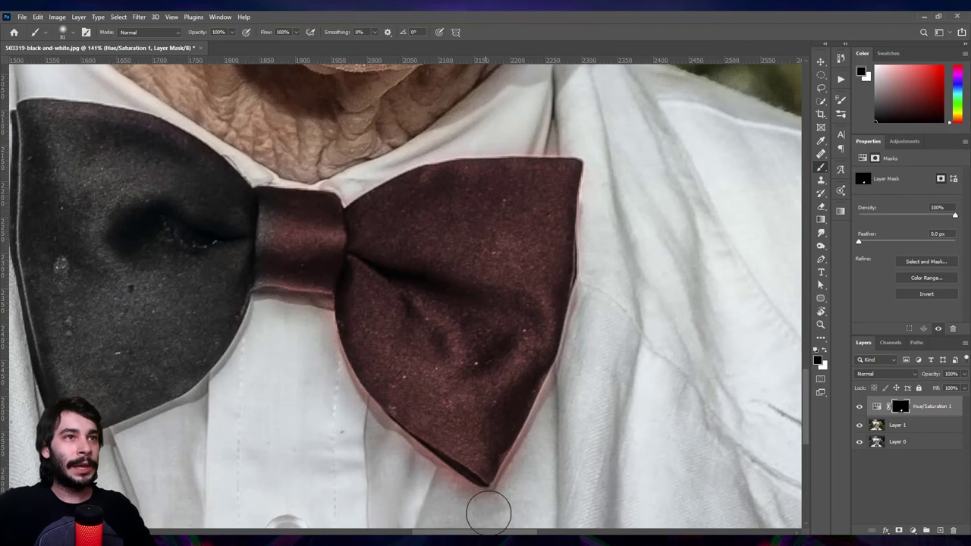
alt+right_click(355, 331)
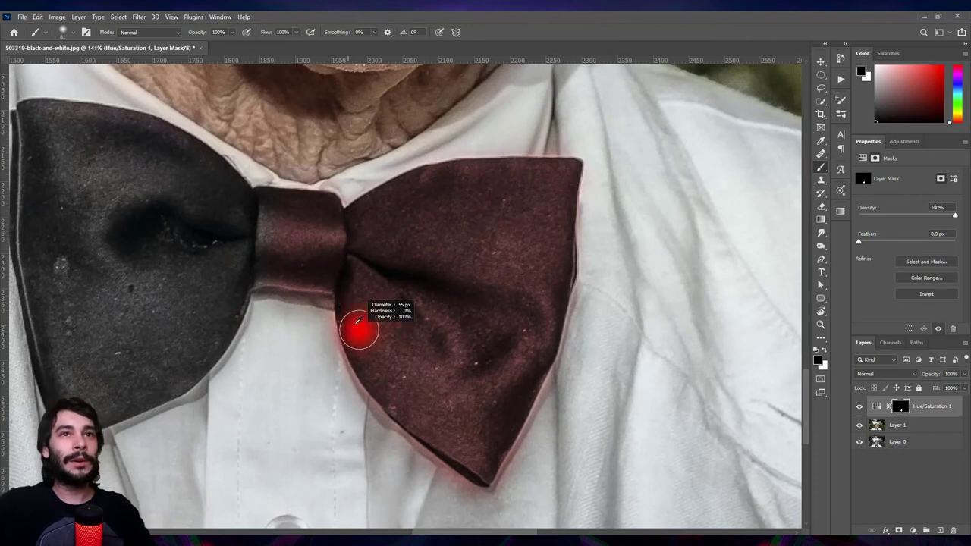
right_click(410, 313)
click(506, 438)
click(461, 434)
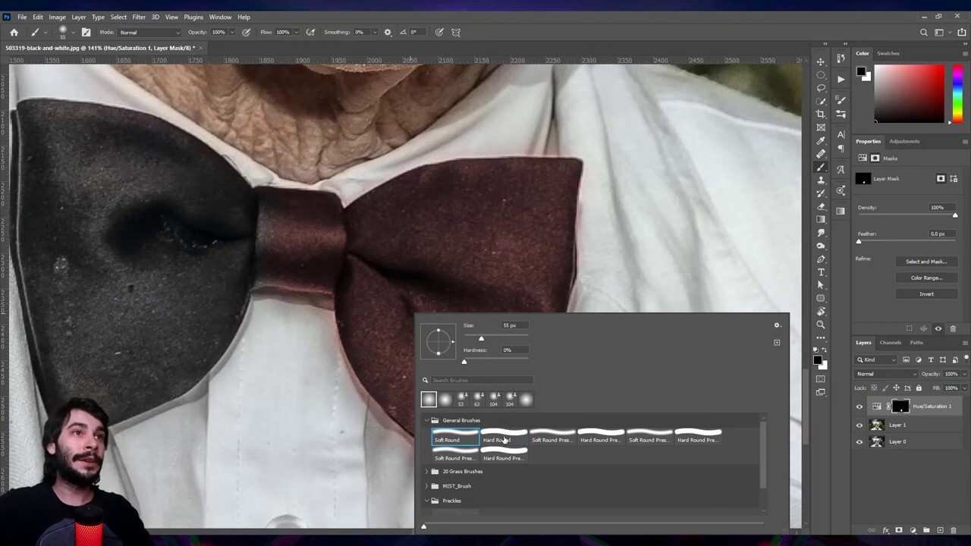
click(504, 440)
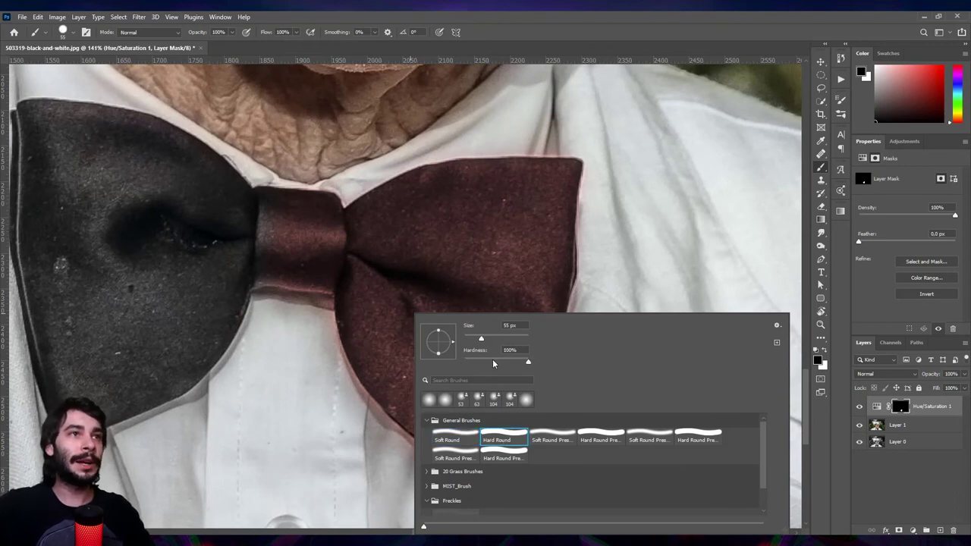
click(492, 362)
key(Return)
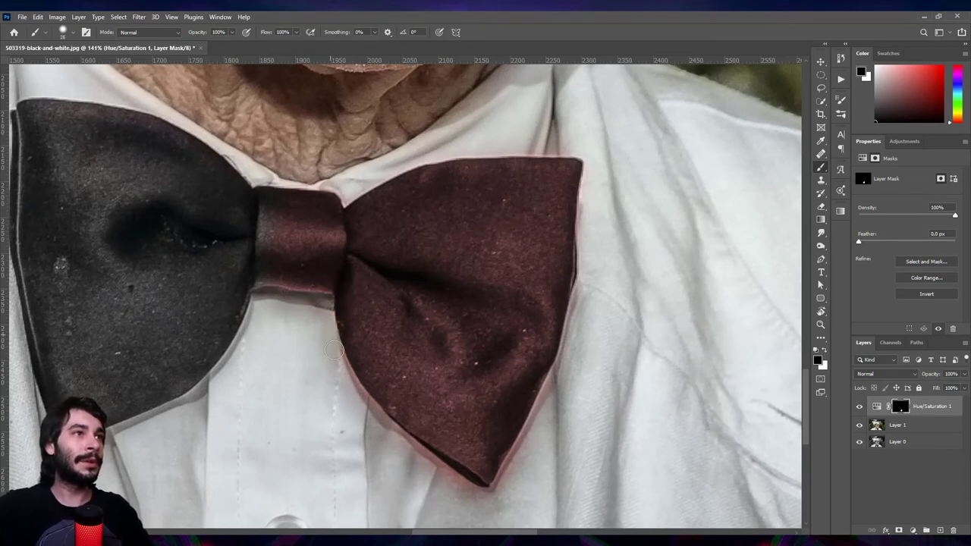
key(ctrl+0)
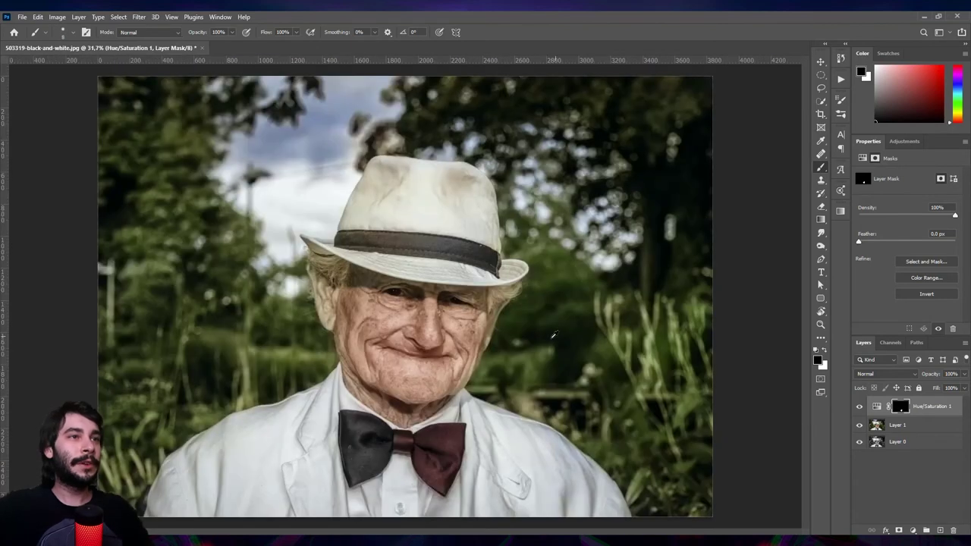
scroll(406, 390, up, 2)
scroll(402, 405, down, 2)
scroll(387, 406, down, 2)
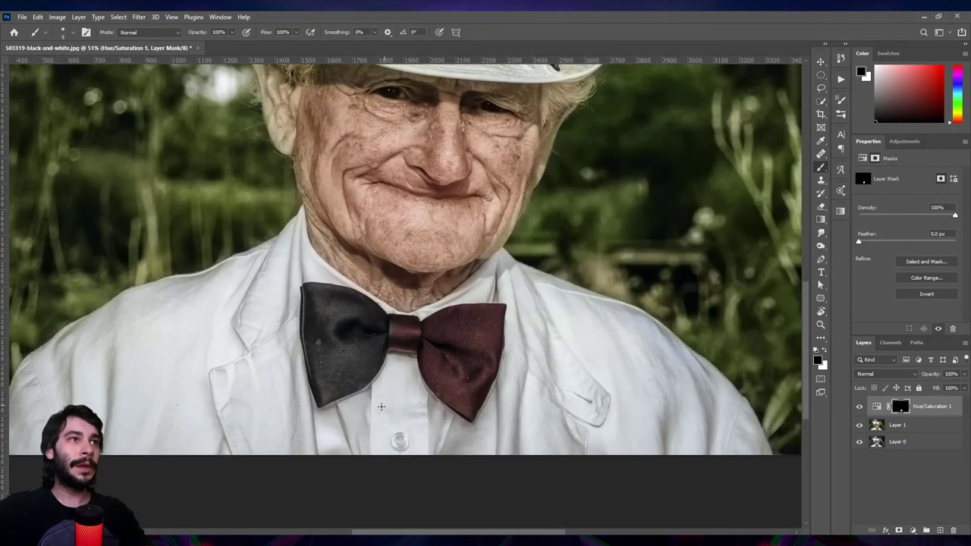
scroll(371, 408, up, 3)
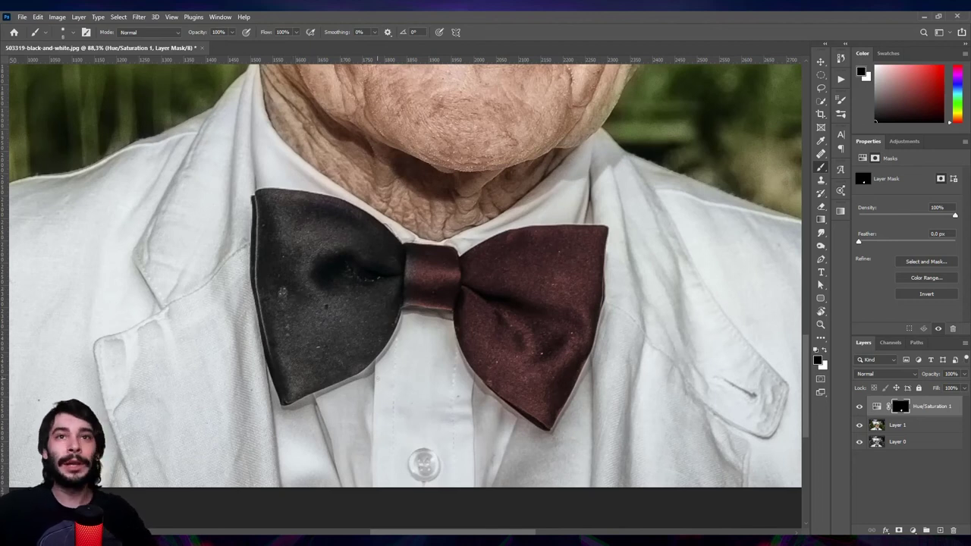
Set Hue/Saturation to Lightness -36, Saturation 5 and Color blend mode, then zoom into the bow tie.
click(878, 406)
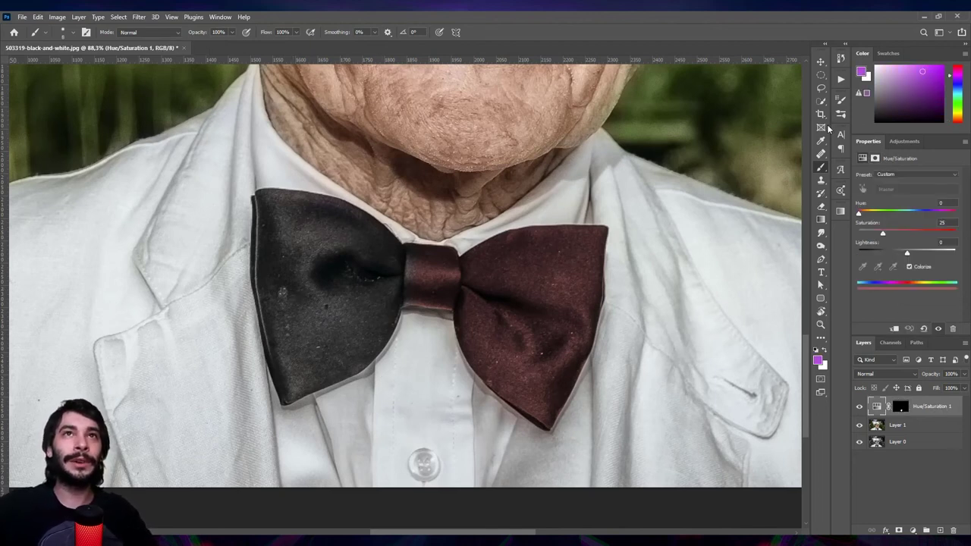
click(821, 62)
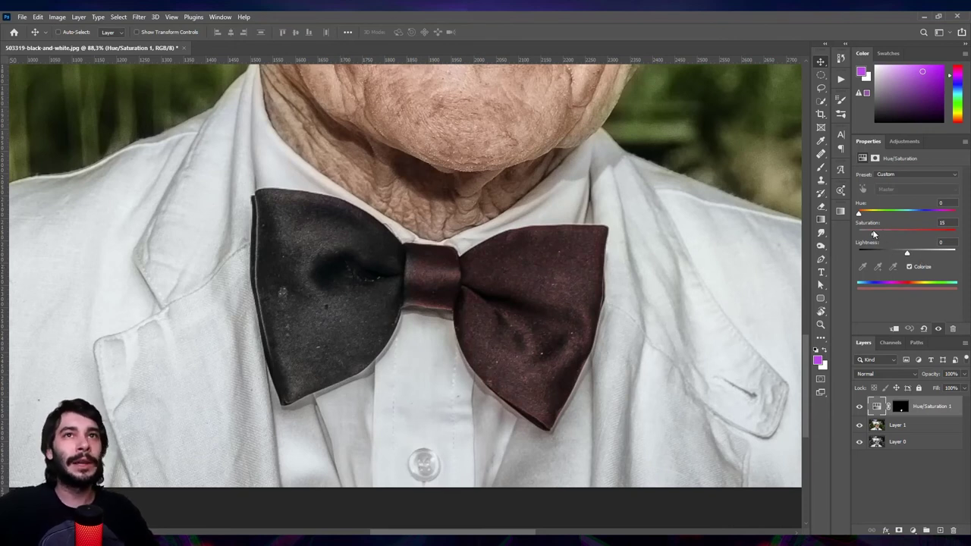
drag(909, 253, 892, 252)
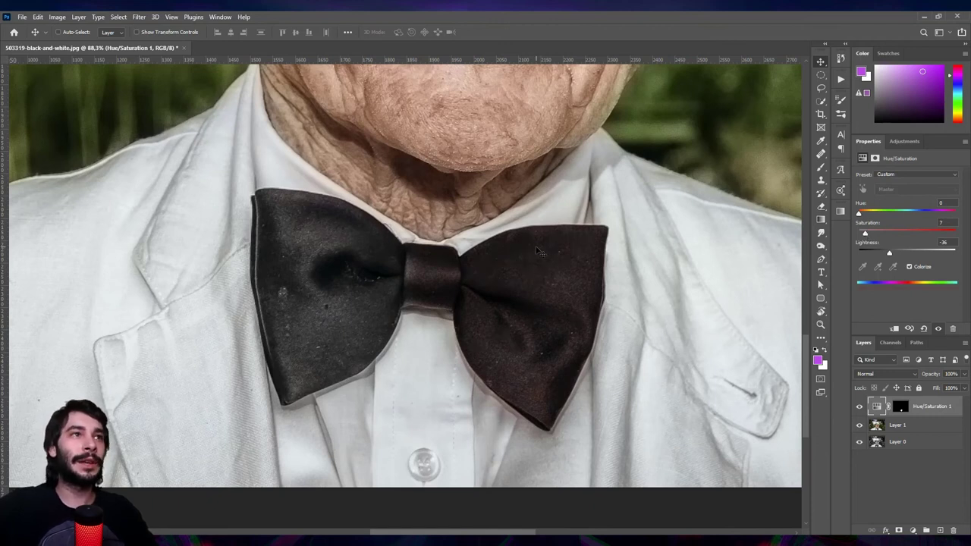
drag(865, 233, 862, 233)
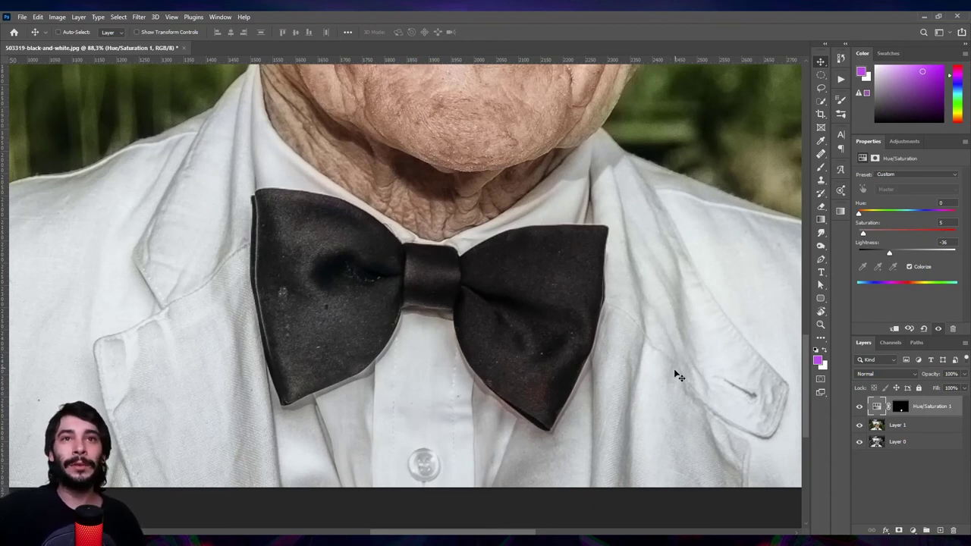
click(884, 375)
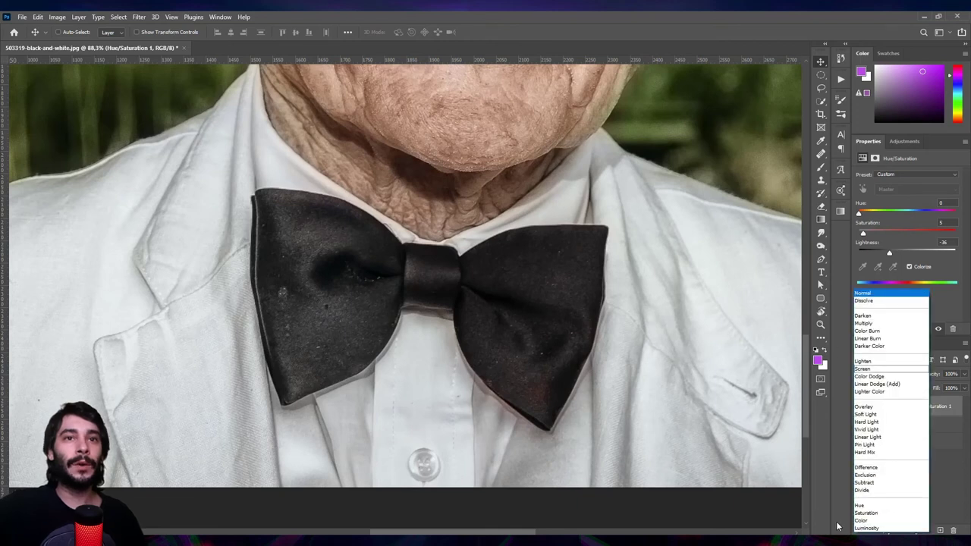
click(863, 522)
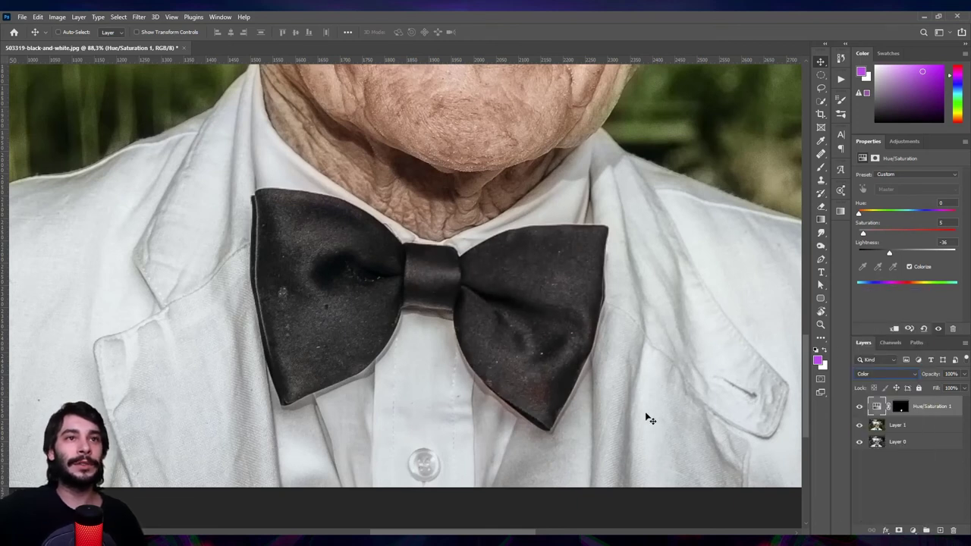
scroll(624, 407, down, 5)
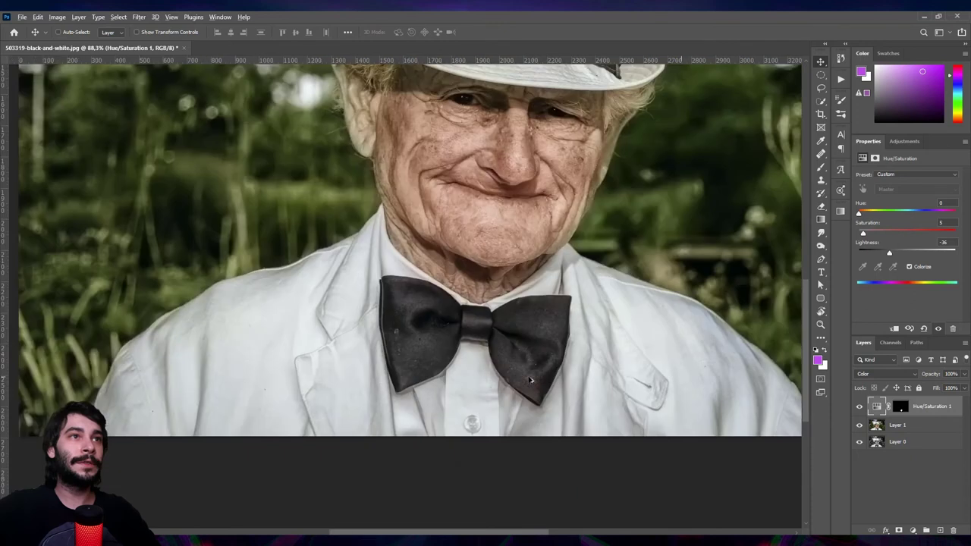
scroll(398, 426, up, 1)
scroll(386, 498, up, 3)
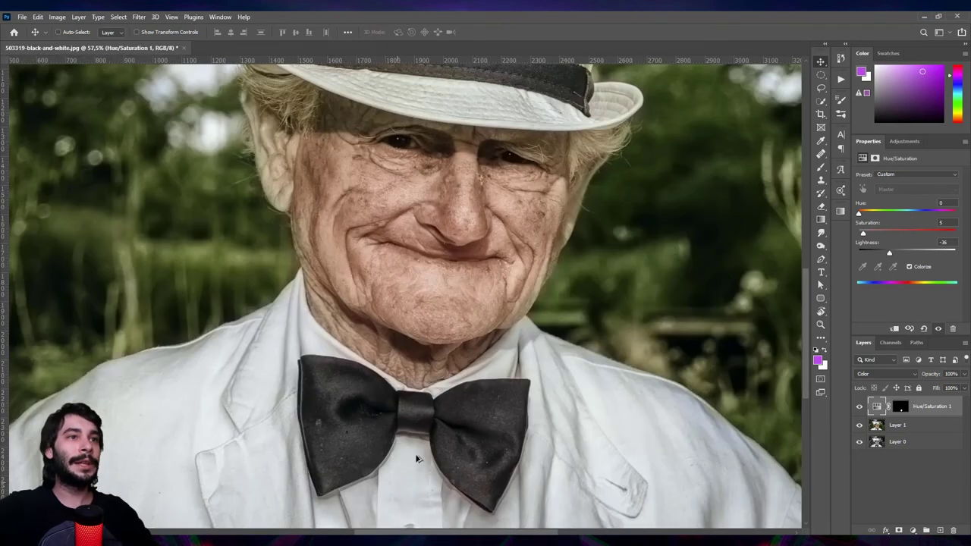
scroll(412, 440, up, 1)
scroll(569, 470, up, 1)
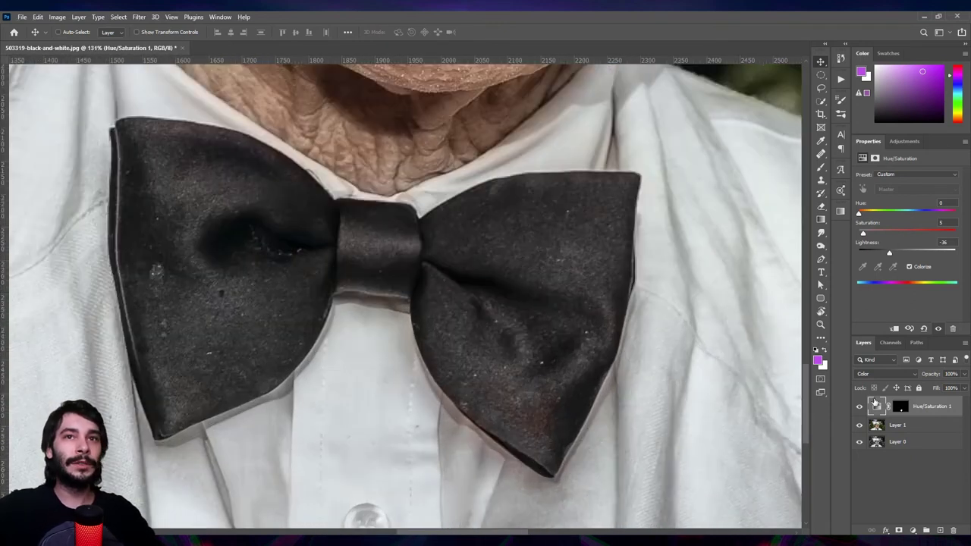
Brush white on the Hue/Saturation mask over the bow tie's lower right wing, then zoom toward the hat band.
click(901, 410)
key(b)
key(d)
drag(548, 393, 536, 416)
key(x)
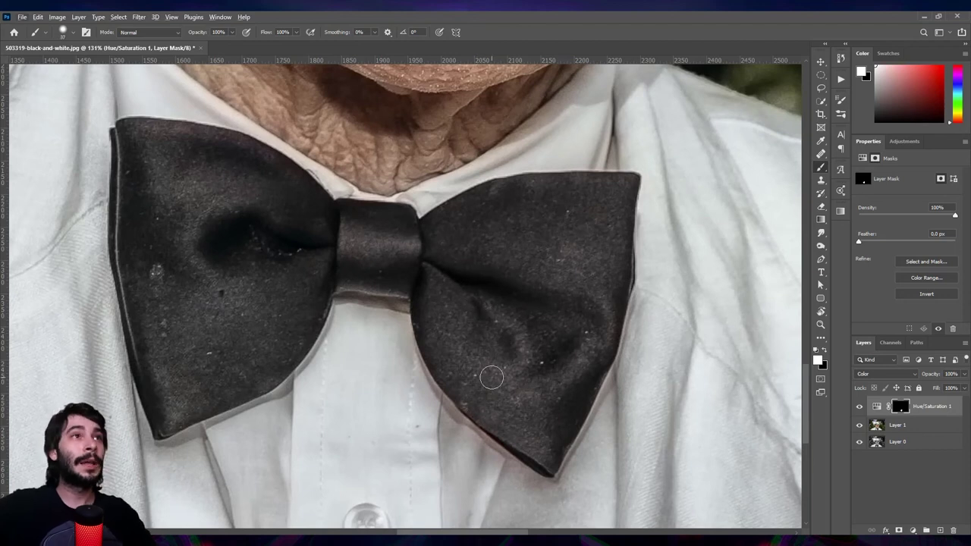
scroll(492, 375, down, 2)
scroll(498, 385, down, 8)
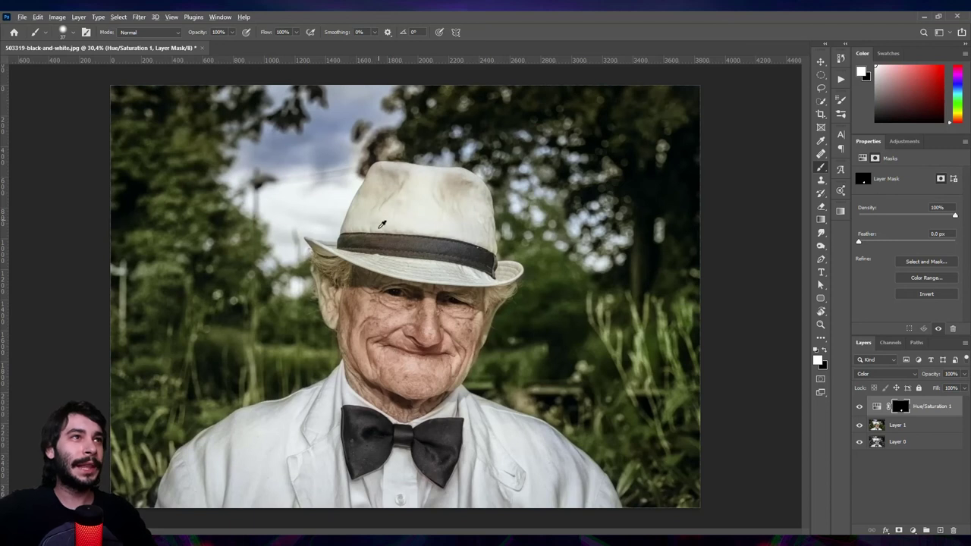
scroll(383, 228, up, 5)
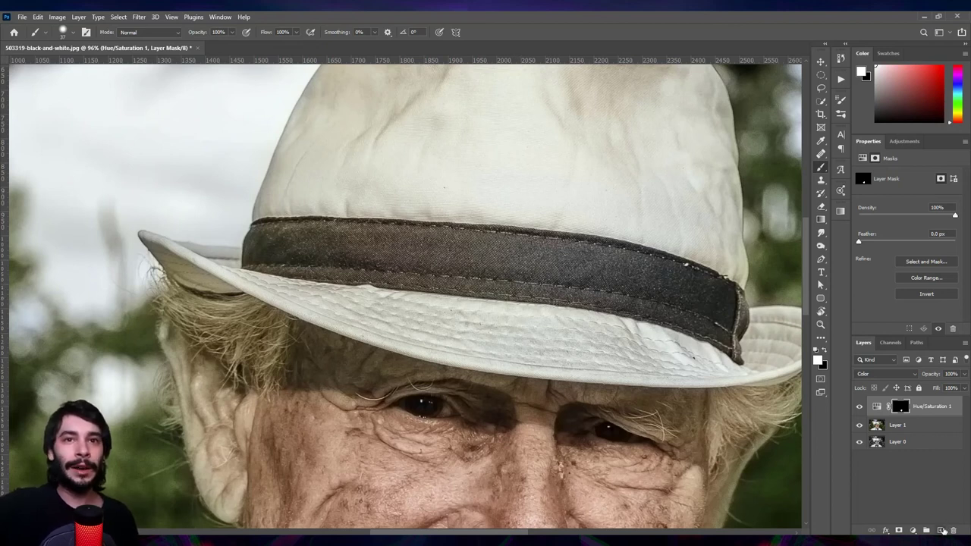
Add Layer 2 in Color blend mode and paint dark brownish orange along the hat band.
click(941, 531)
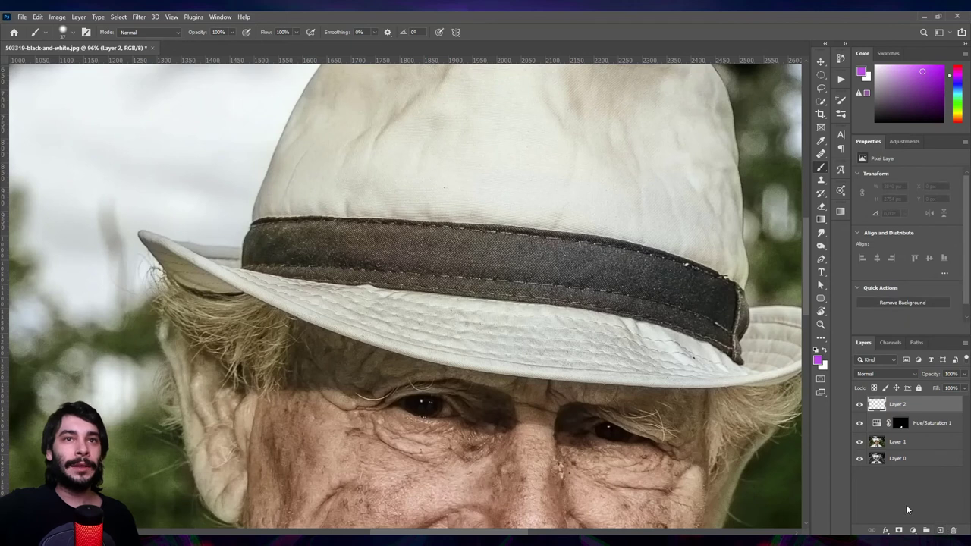
click(861, 374)
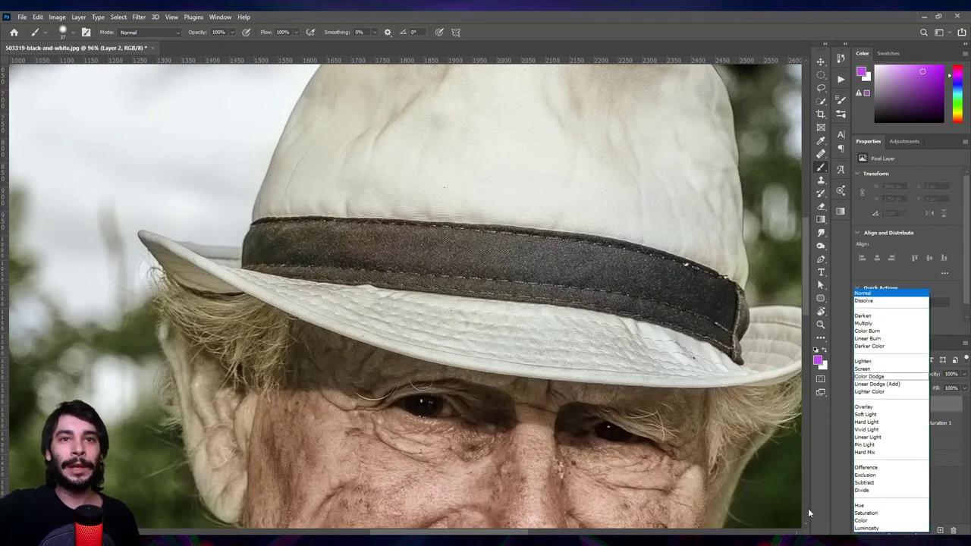
click(862, 520)
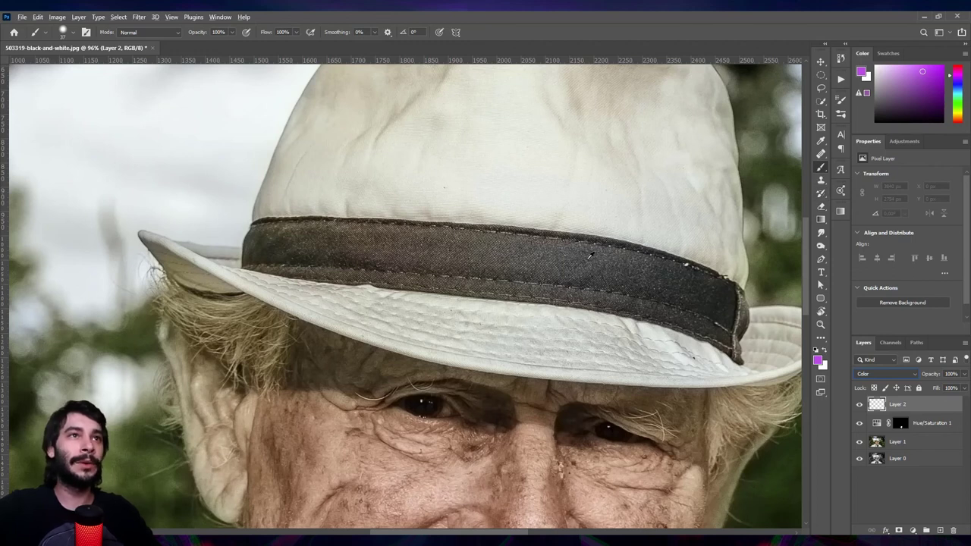
key(d)
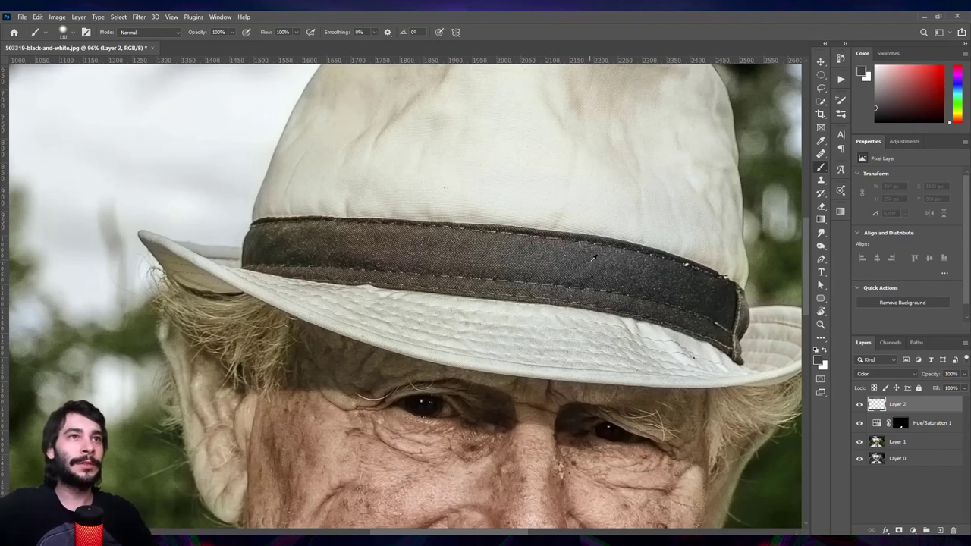
alt+click(593, 258)
mouse_move(542, 281)
mouse_down()
mouse_move(440, 260)
mouse_move(585, 256)
mouse_move(536, 264)
mouse_move(271, 238)
mouse_move(411, 266)
mouse_move(613, 276)
mouse_move(642, 294)
mouse_up()
Add a layer mask to Layer 2 and paint black over colour spilling above the band.
key(x)
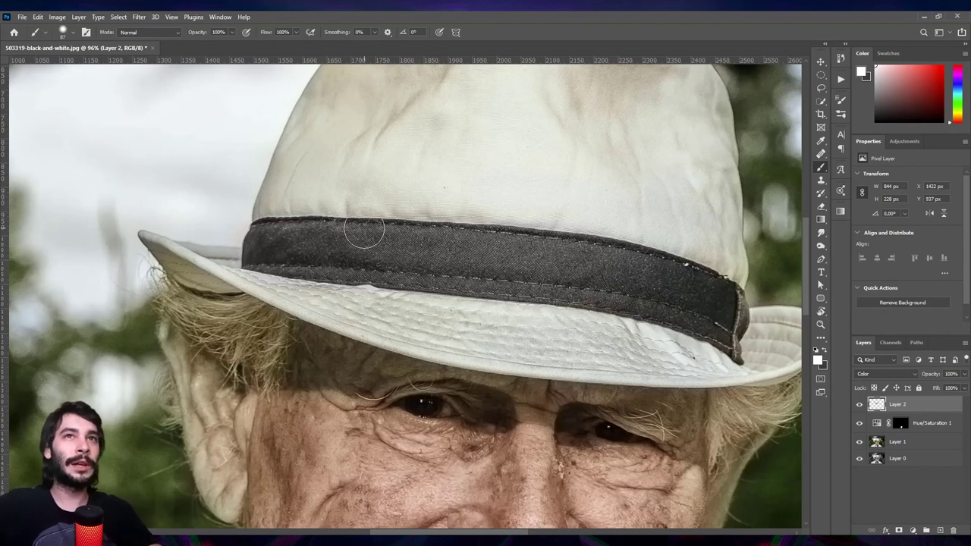
key(bracketright)
key(bracketright)
key(bracketright)
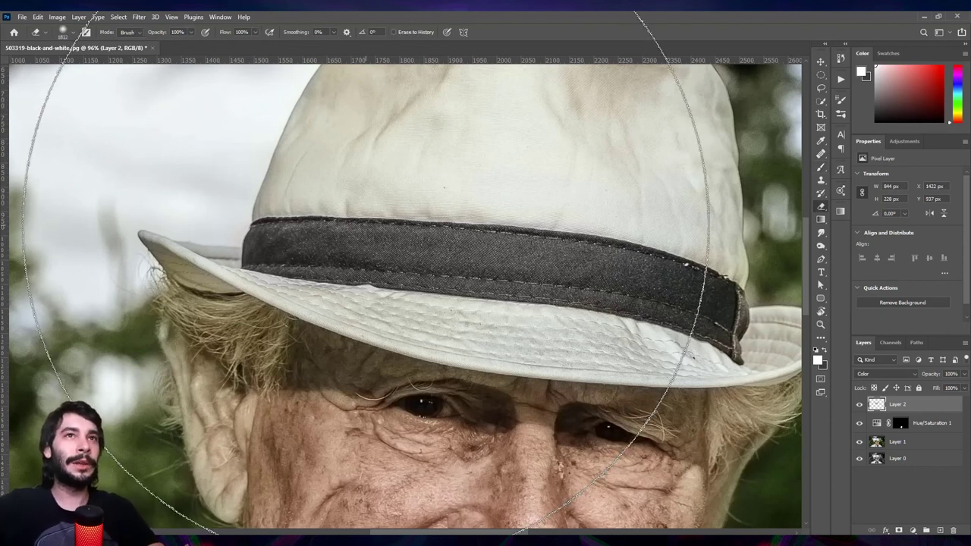
key(bracketleft)
key(bracketleft)
key(bracketleft)
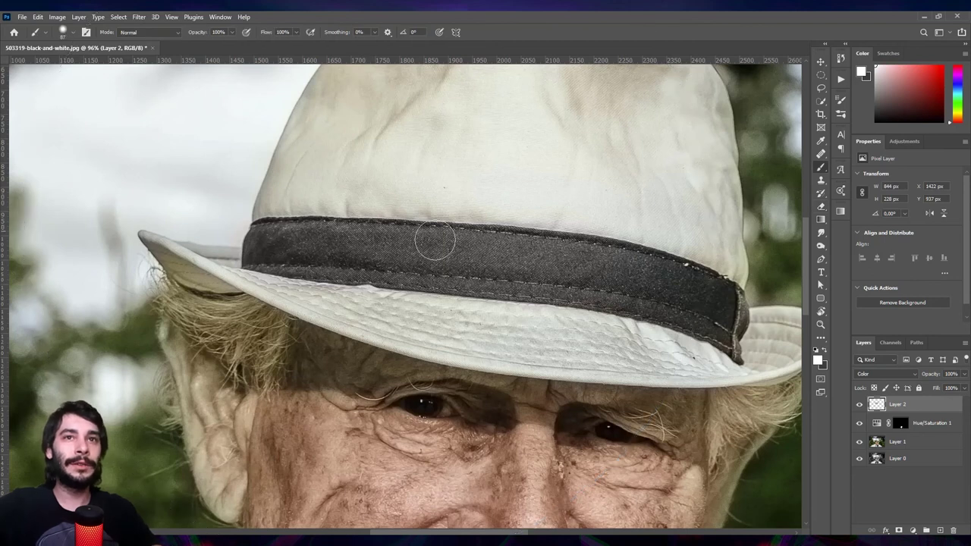
click(899, 530)
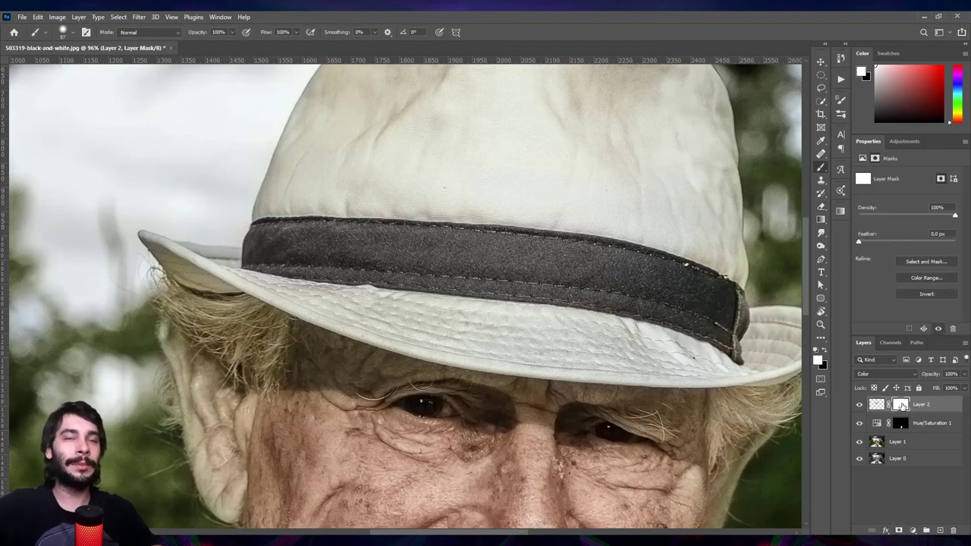
key(x)
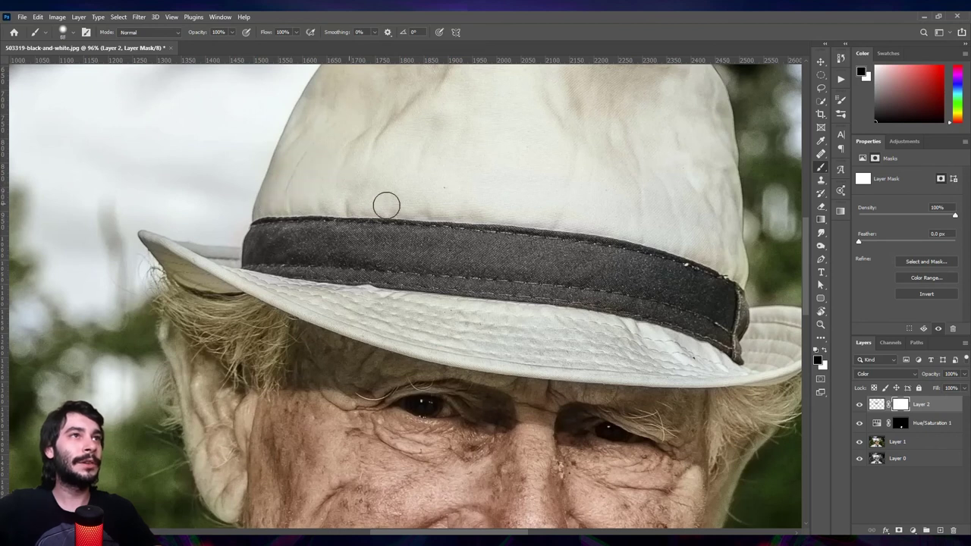
drag(573, 217, 620, 223)
key(ctrl+0)
key(v)
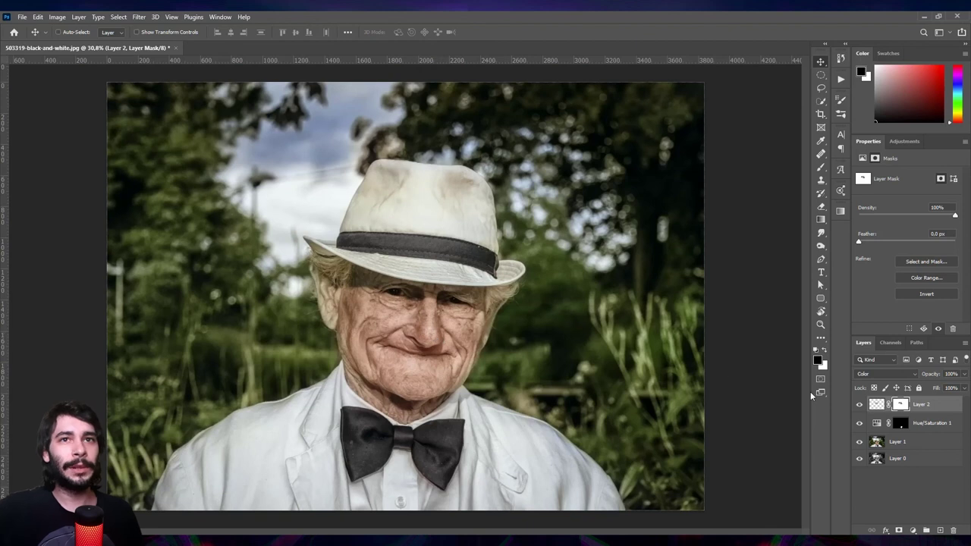
Add Layer 3 and sample the cheek's skin tone with the Brush at 70% opacity, 66% flow.
click(941, 531)
key(x)
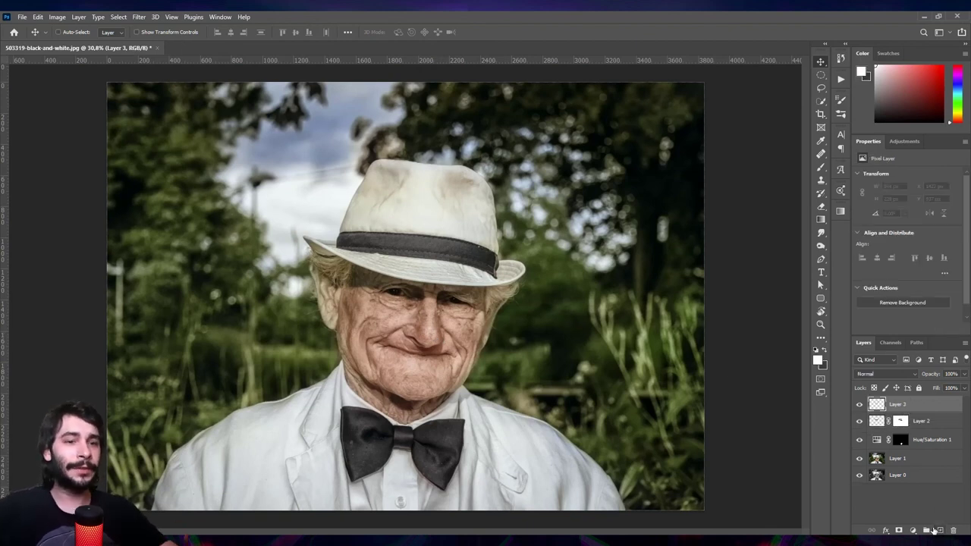
key(b)
scroll(373, 318, up, 1)
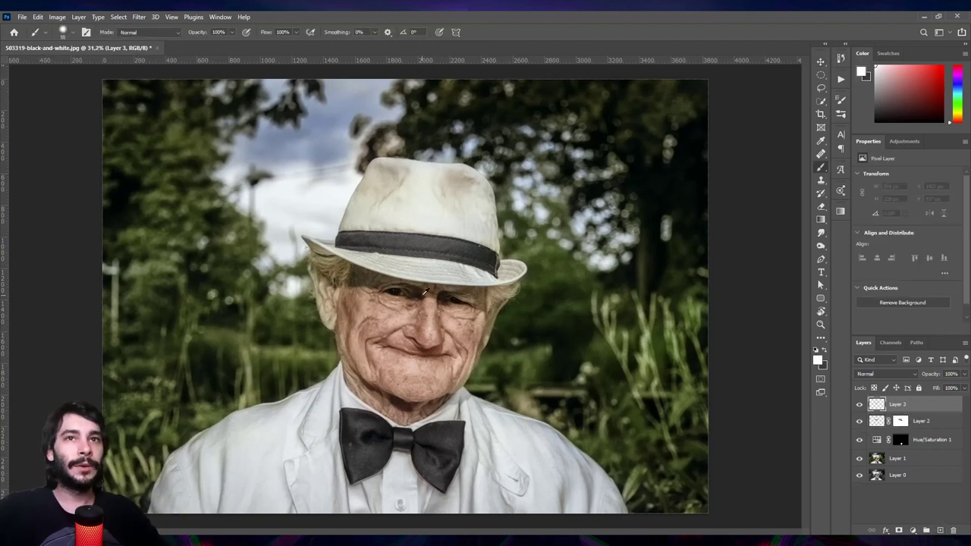
scroll(364, 303, up, 3)
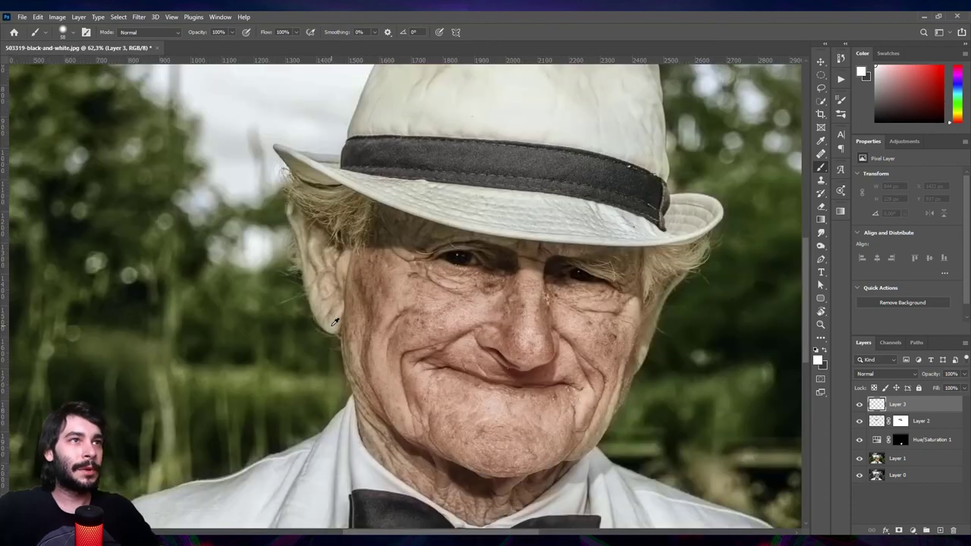
scroll(405, 295, up, 2)
alt+click(439, 289)
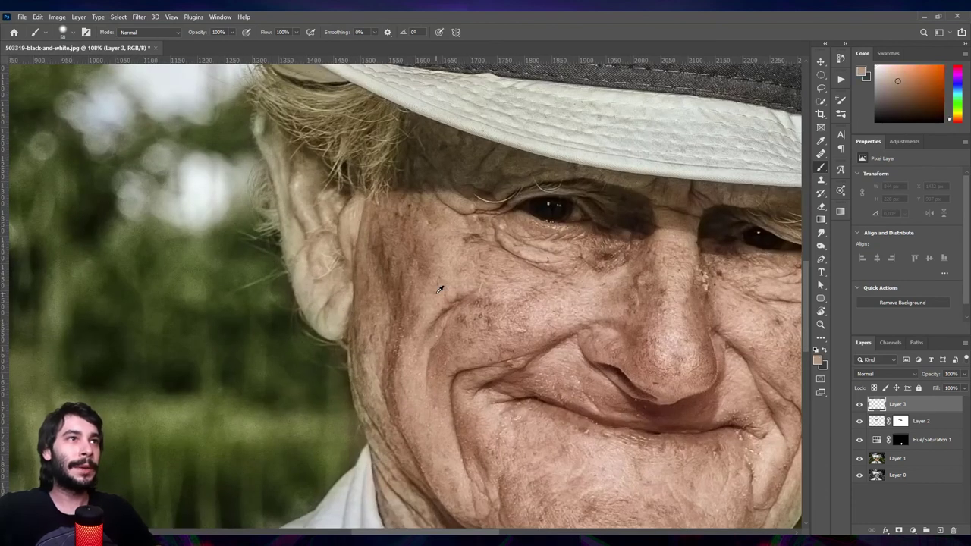
drag(266, 32, 187, 38)
drag(275, 145, 308, 245)
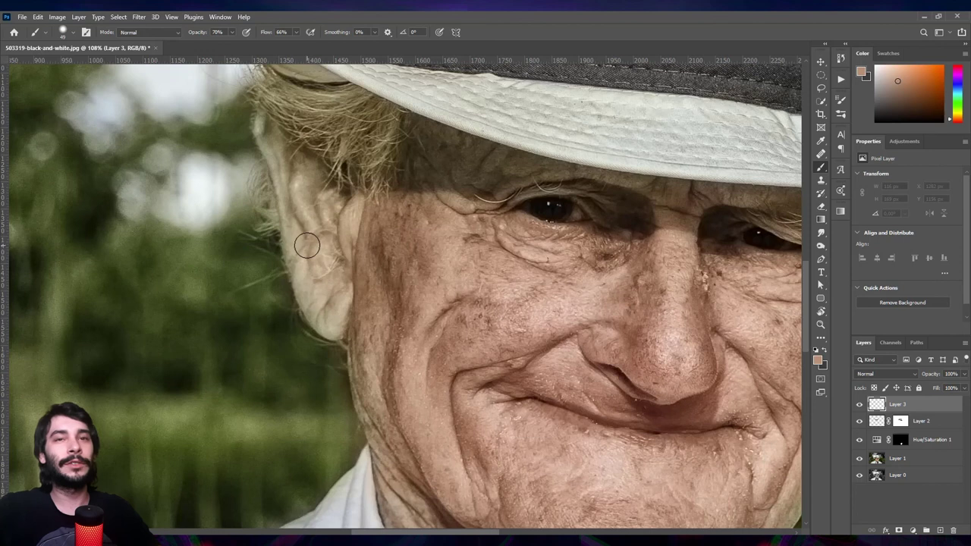
Set Layer 3 to Color blend mode and pick a Soft Round brush.
click(867, 373)
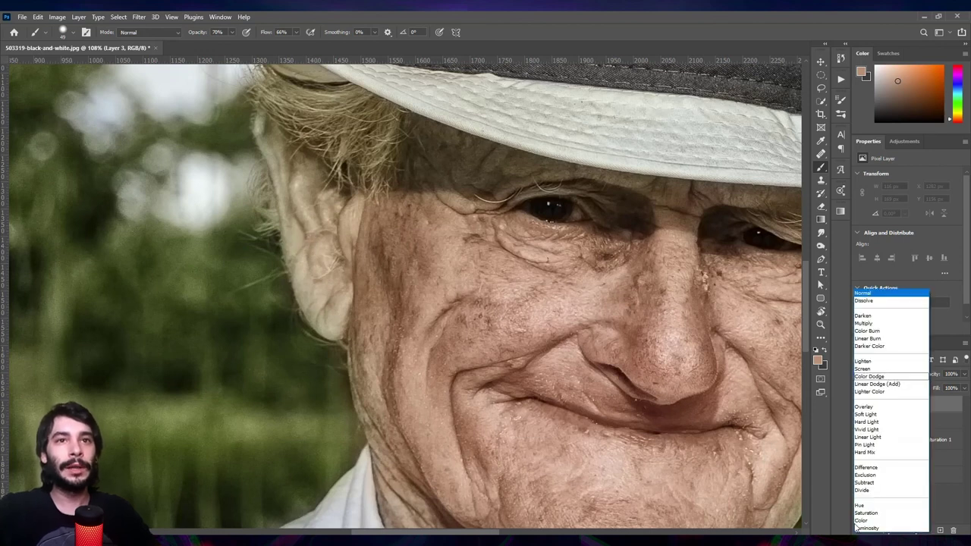
click(859, 527)
right_click(562, 319)
click(601, 441)
key(Return)
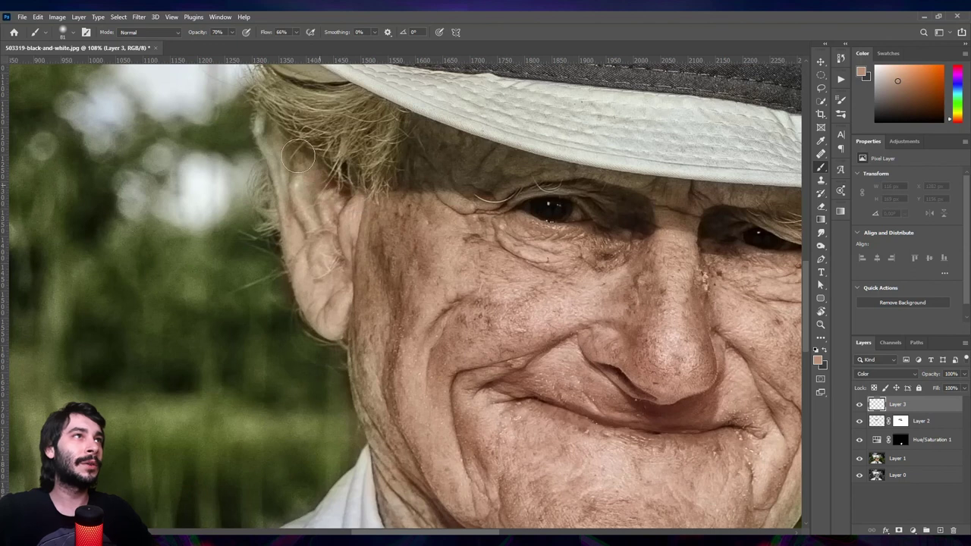
key(ctrl+0)
key(v)
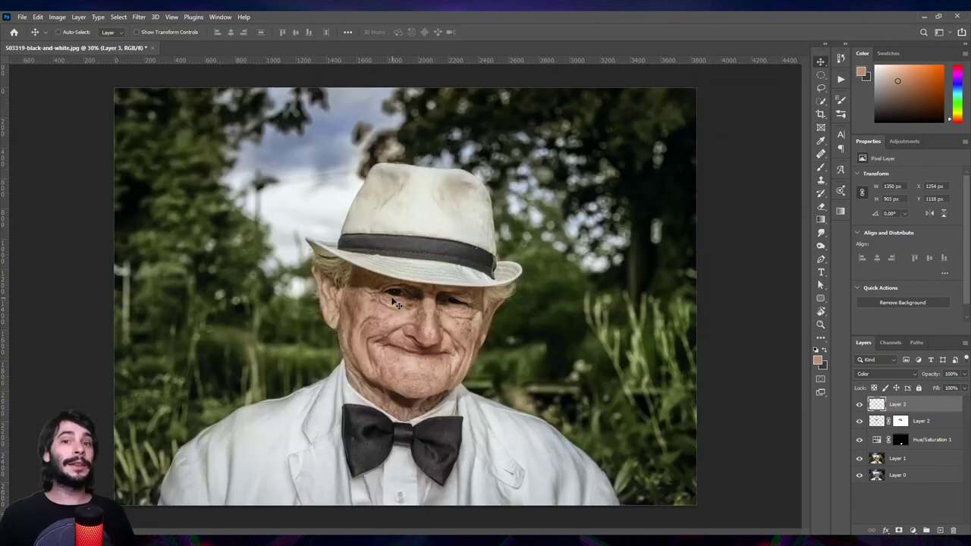